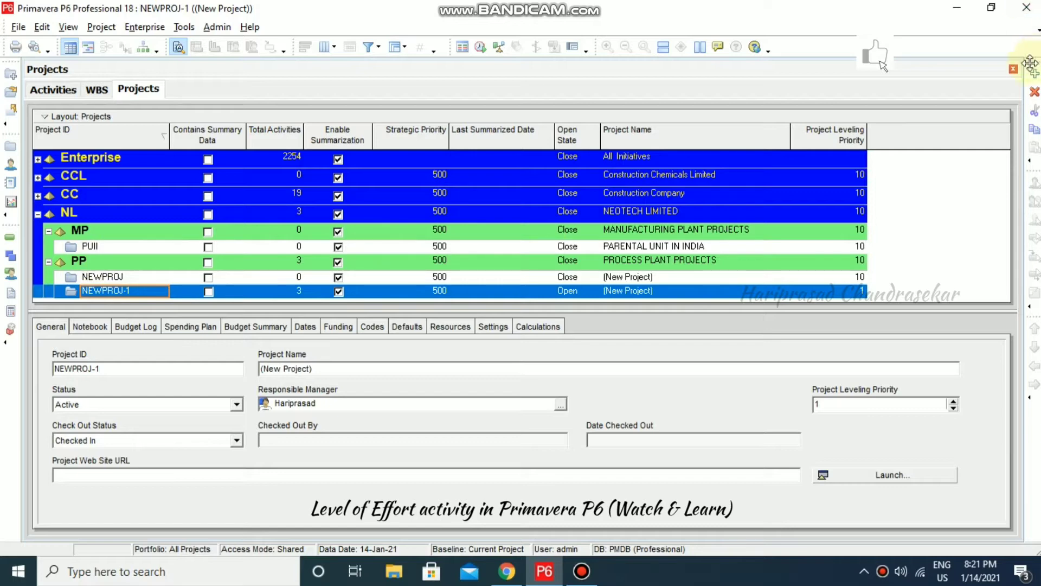
Create a new project under the PROCESS PLANT PROJECTS EPS with the default settings and open it
{"action": "left_click", "coordinate": [1035, 73]}
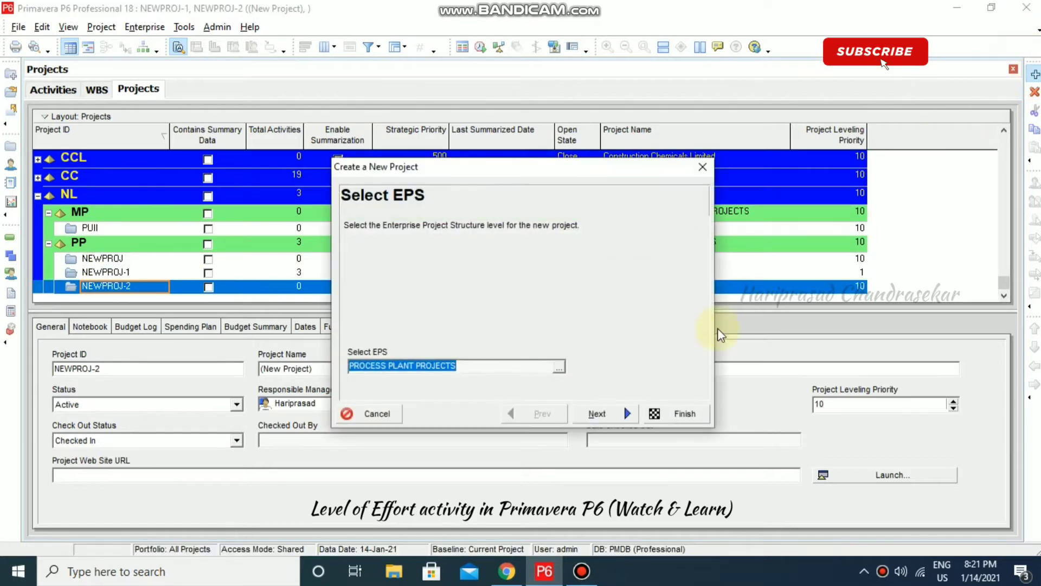
{"action": "left_click", "coordinate": [674, 414]}
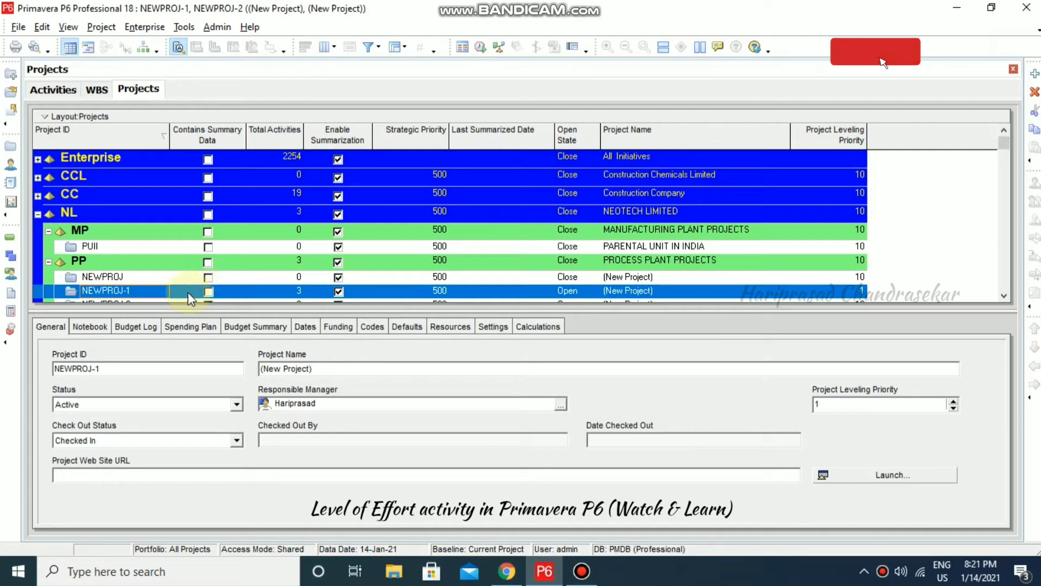
{"action": "left_click", "coordinate": [138, 290]}
{"action": "left_click", "coordinate": [1004, 295]}
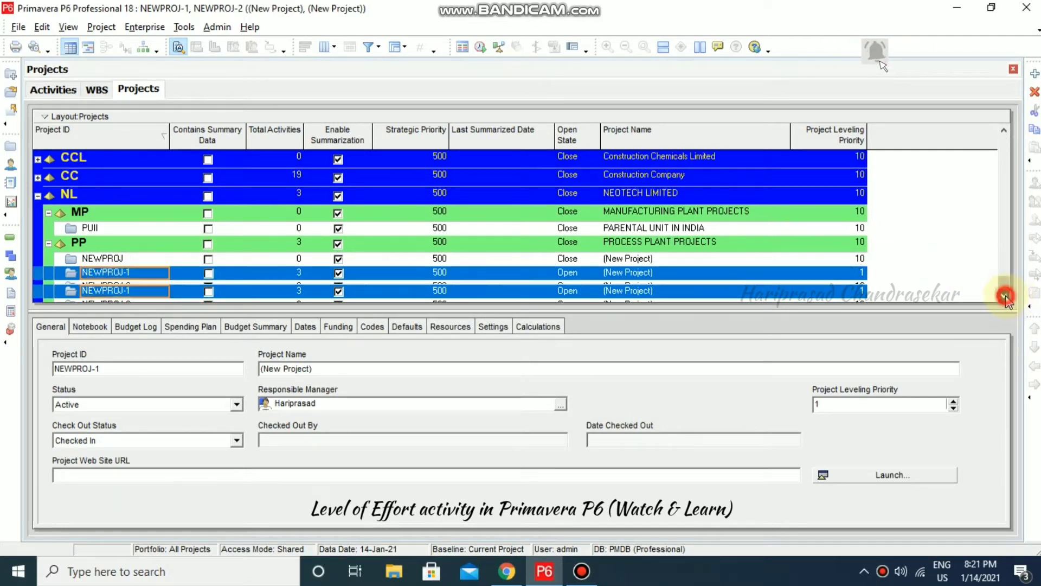
{"action": "left_click", "coordinate": [103, 286]}
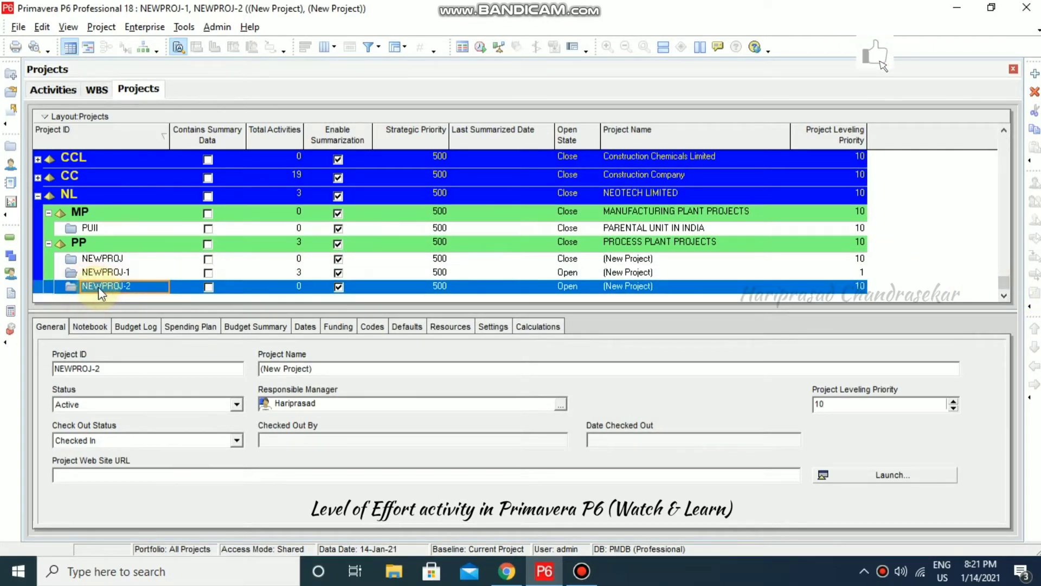
{"action": "right_click", "coordinate": [112, 285]}
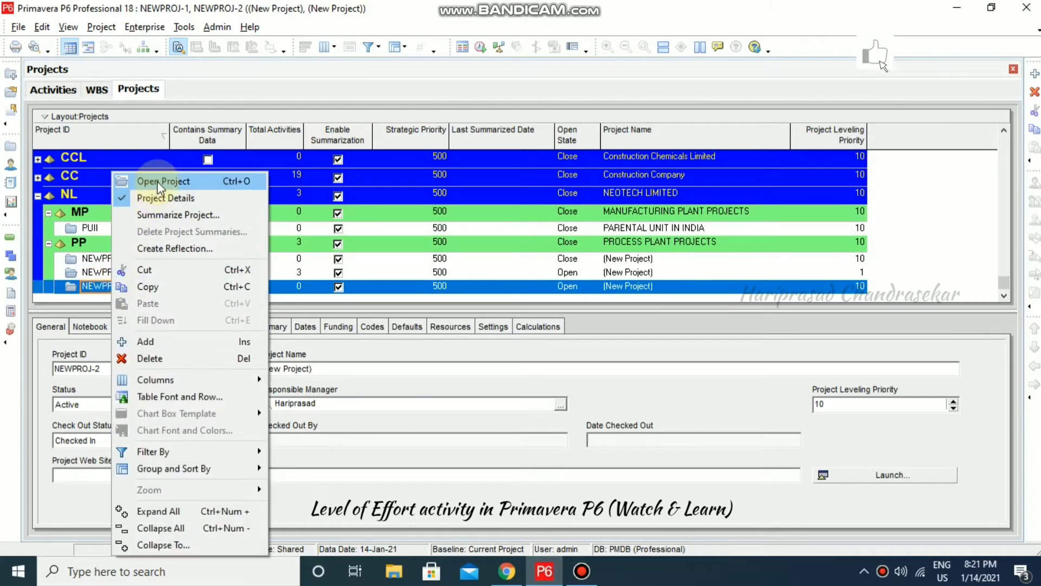
{"action": "left_click", "coordinate": [156, 180]}
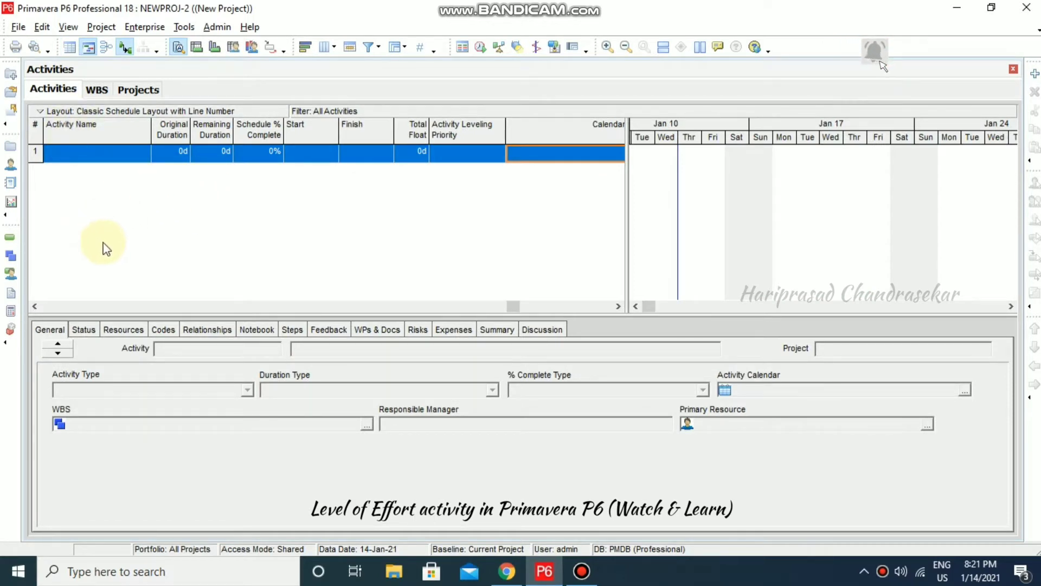
Add three activities to the project and set the first one's activity type to Level of Effort
{"action": "left_click", "coordinate": [1034, 75]}
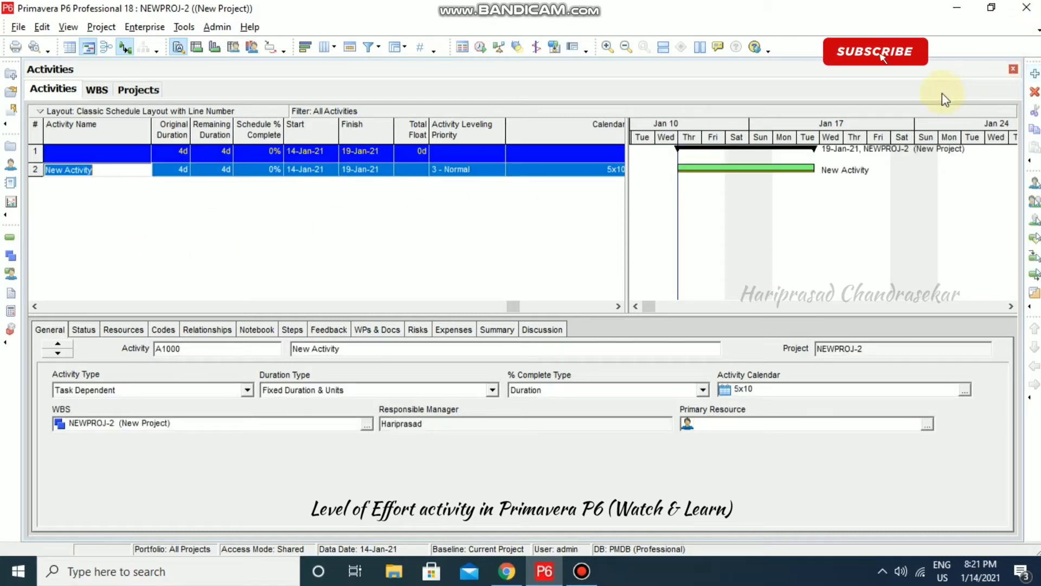
{"action": "left_click", "coordinate": [383, 255]}
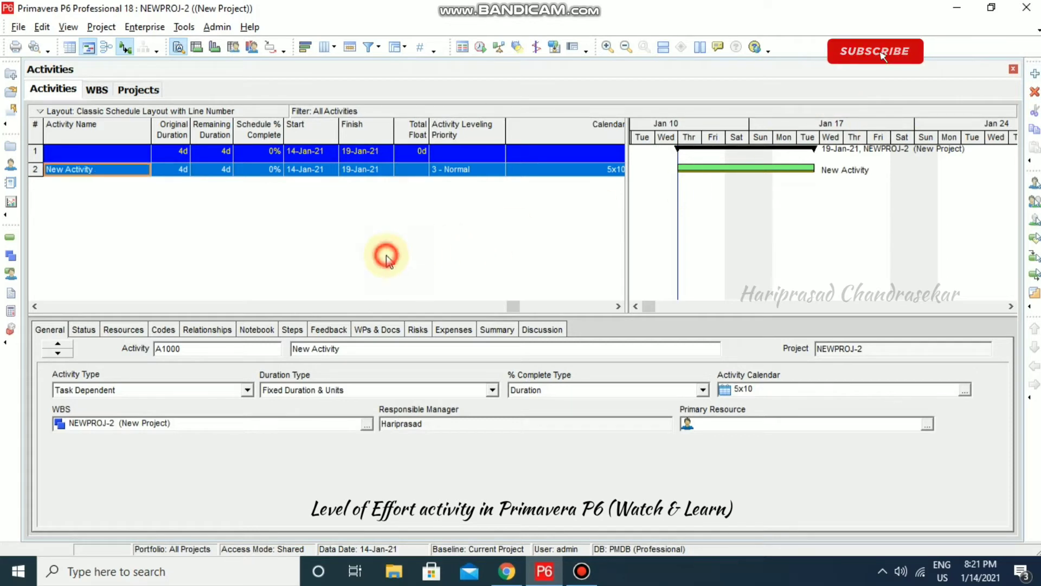
{"action": "left_click", "coordinate": [251, 389]}
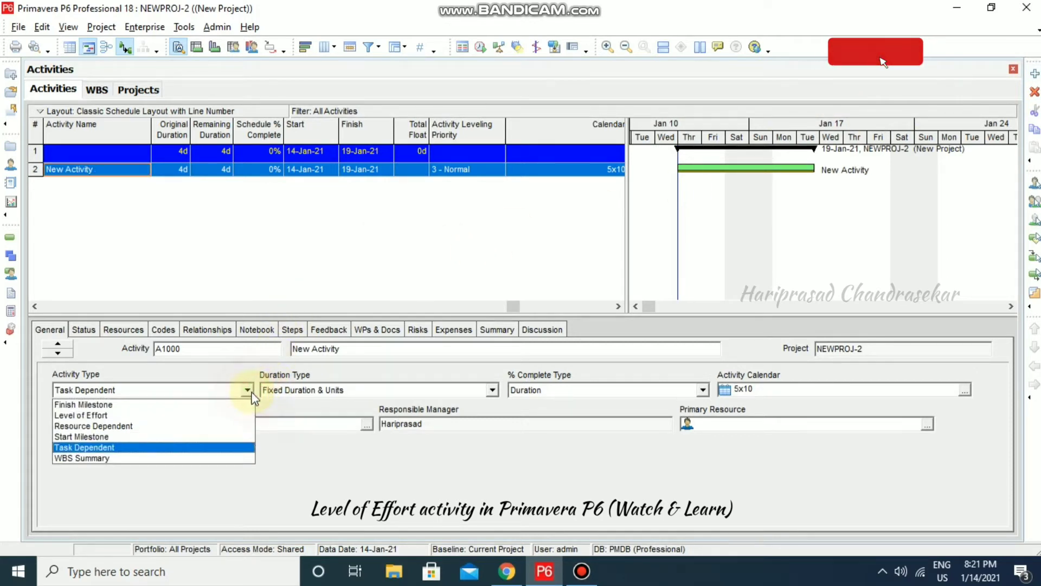
{"action": "left_click", "coordinate": [185, 416]}
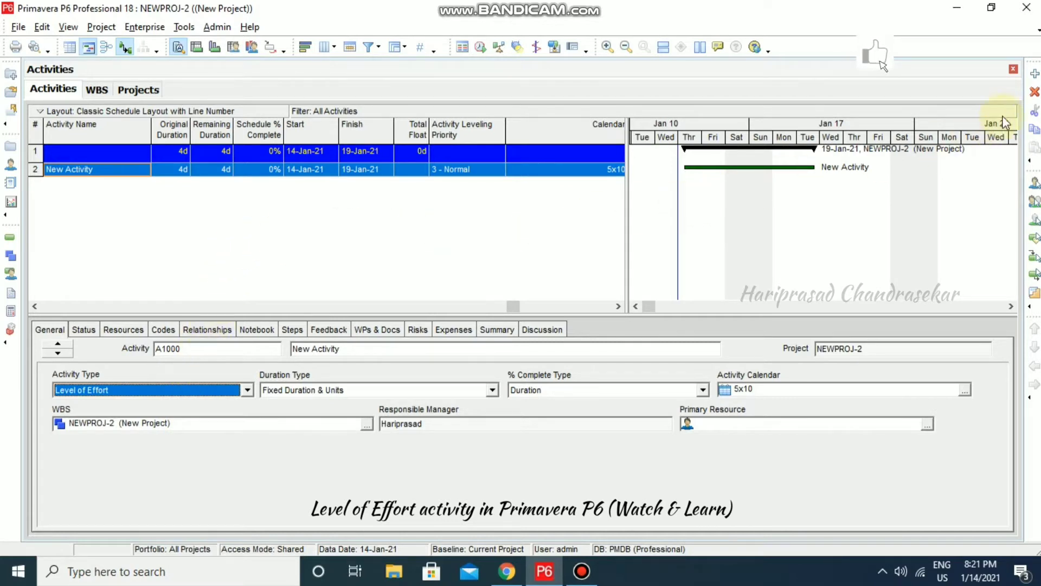
{"action": "left_click", "coordinate": [1035, 75]}
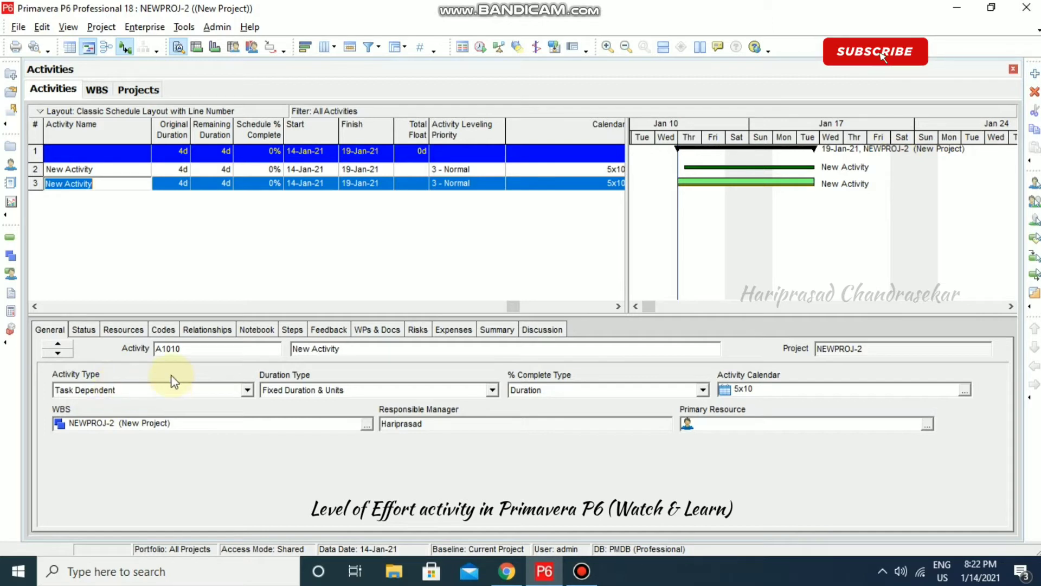
{"action": "left_click", "coordinate": [1035, 74]}
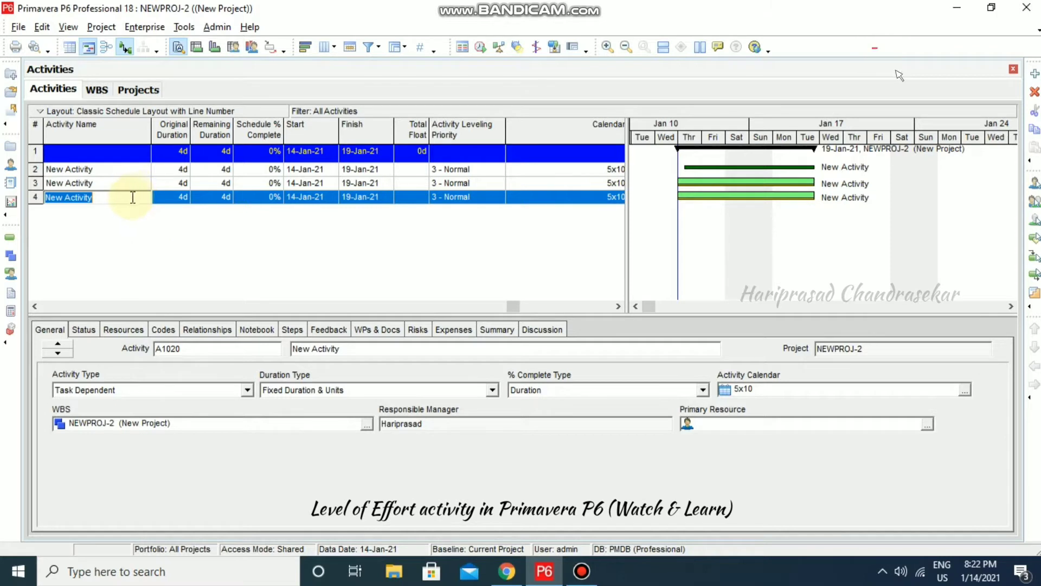
Review the Remaining Level of Effort definition in the Gantt chart's bar settings, widening the Name column, and apply the settings
{"action": "left_click", "coordinate": [119, 171]}
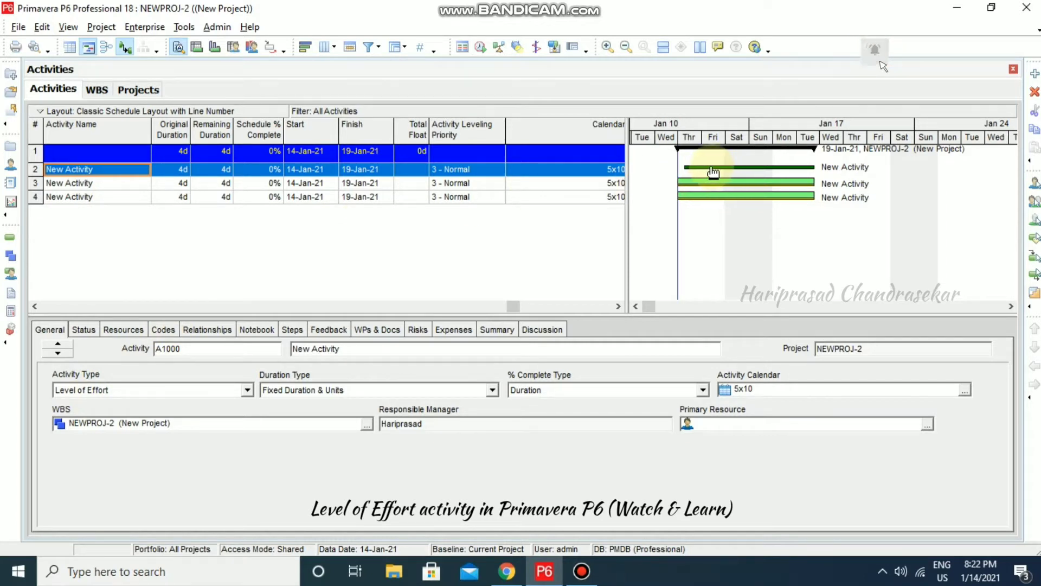
{"action": "right_click", "coordinate": [753, 238]}
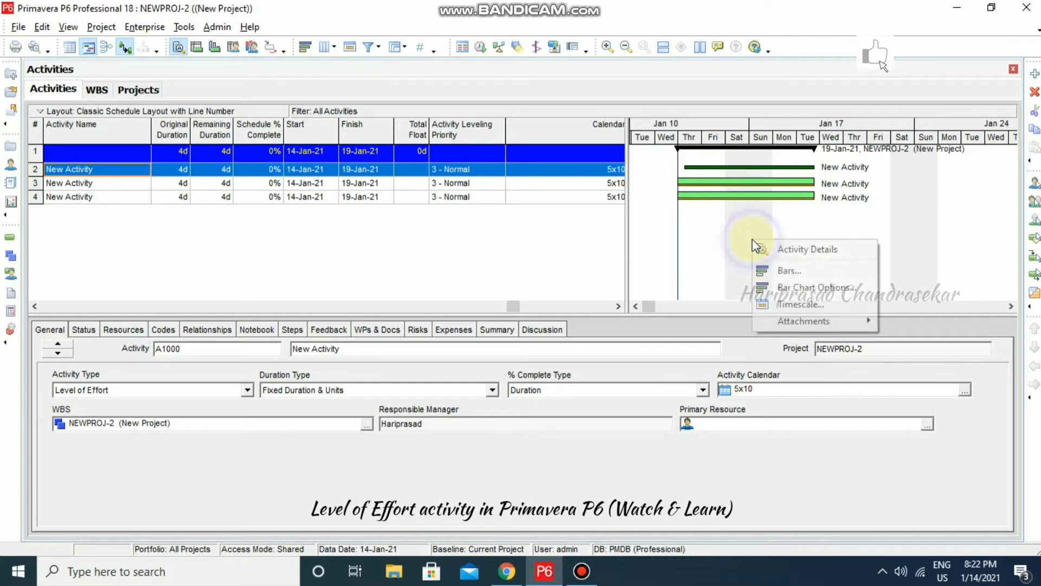
{"action": "left_click", "coordinate": [789, 270]}
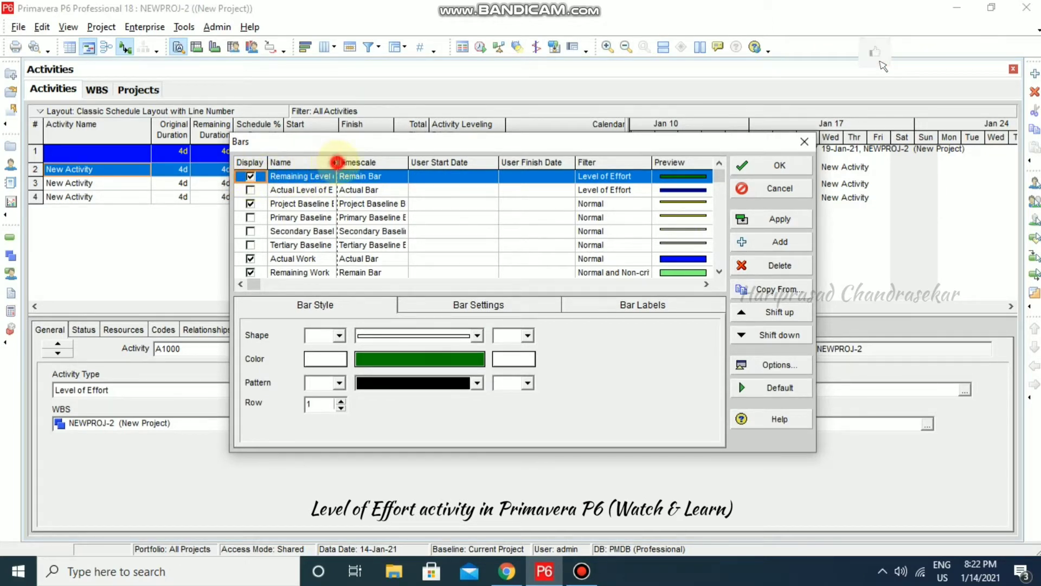
{"action": "left_click_drag", "start_coordinate": [337, 162], "coordinate": [370, 162]}
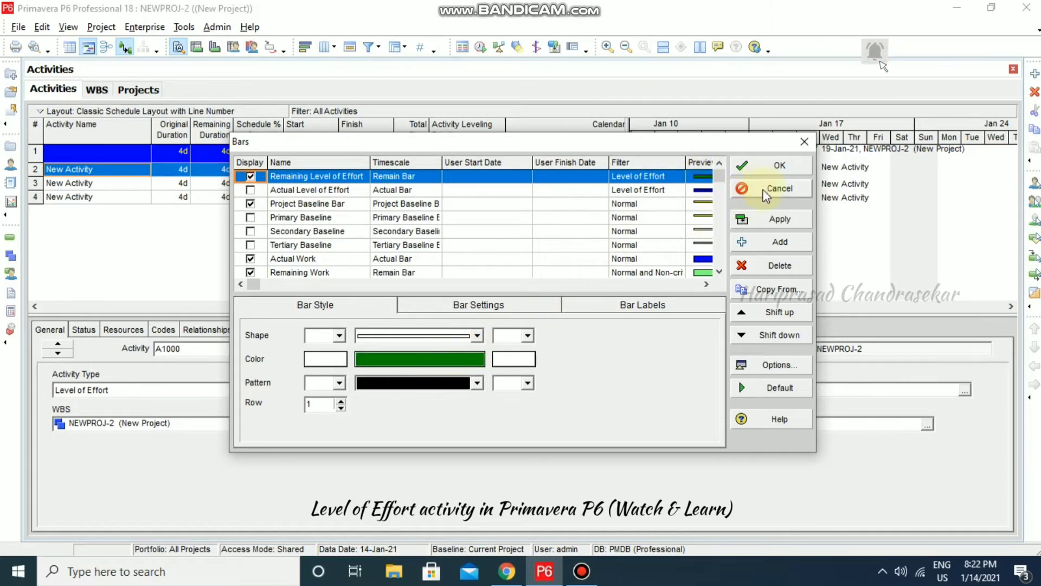
{"action": "left_click", "coordinate": [780, 219]}
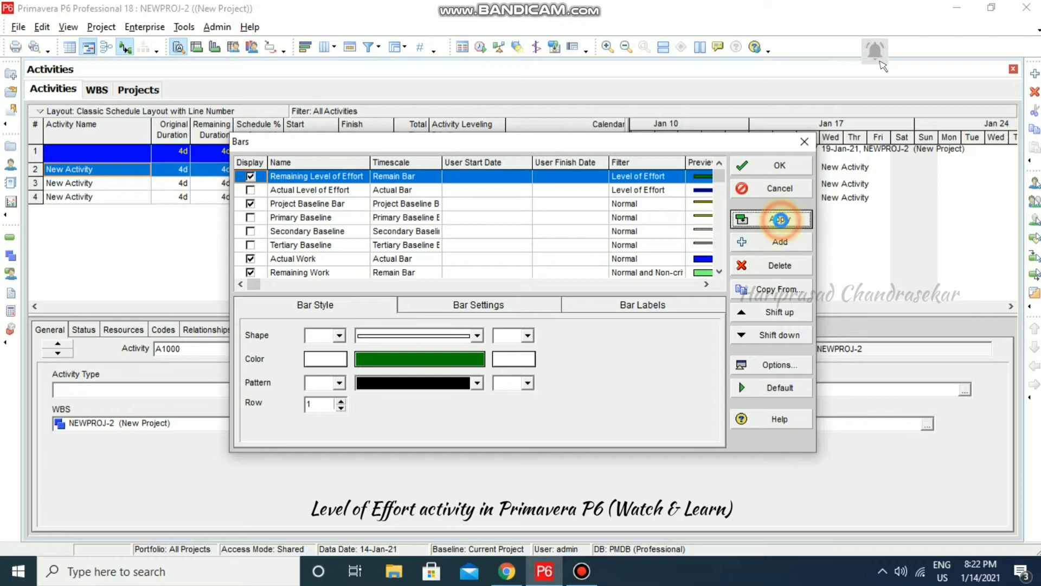
{"action": "left_click", "coordinate": [787, 166]}
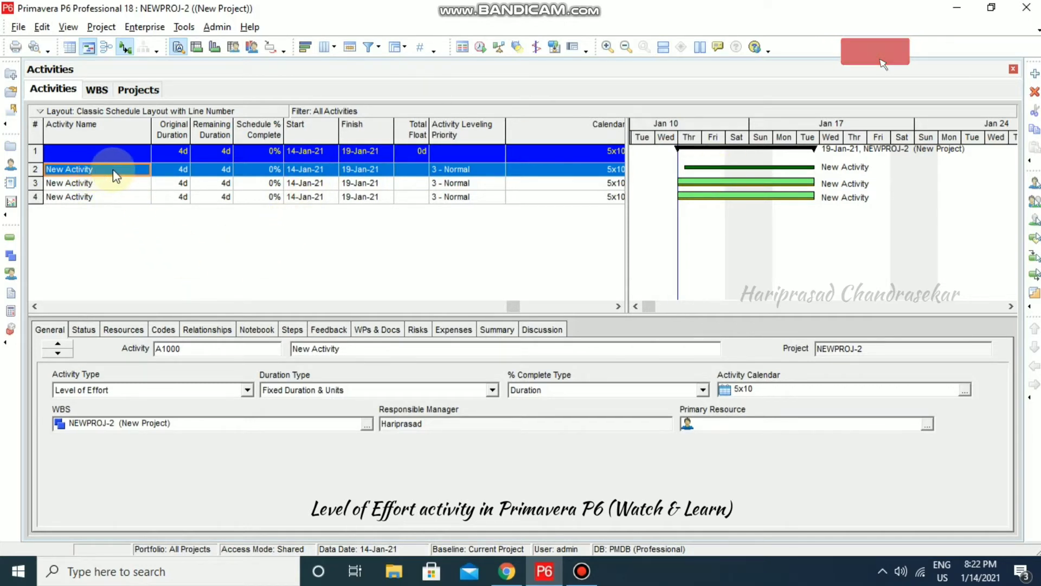
Assign activities A1010 and A1020 as successors of the Level of Effort activity A1000
{"action": "left_click", "coordinate": [221, 331]}
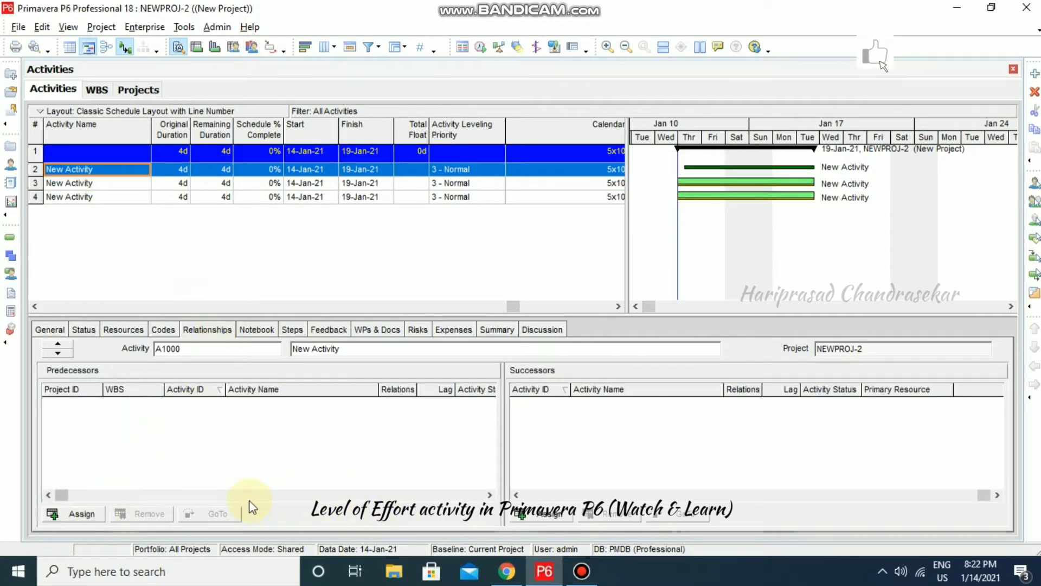
{"action": "left_click", "coordinate": [539, 515]}
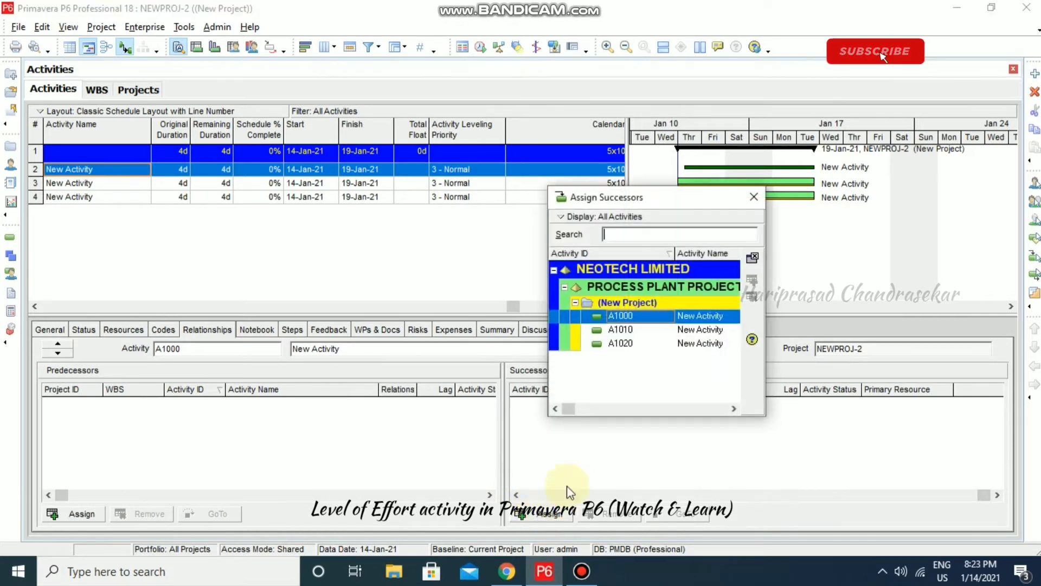
{"action": "double_click", "coordinate": [650, 332]}
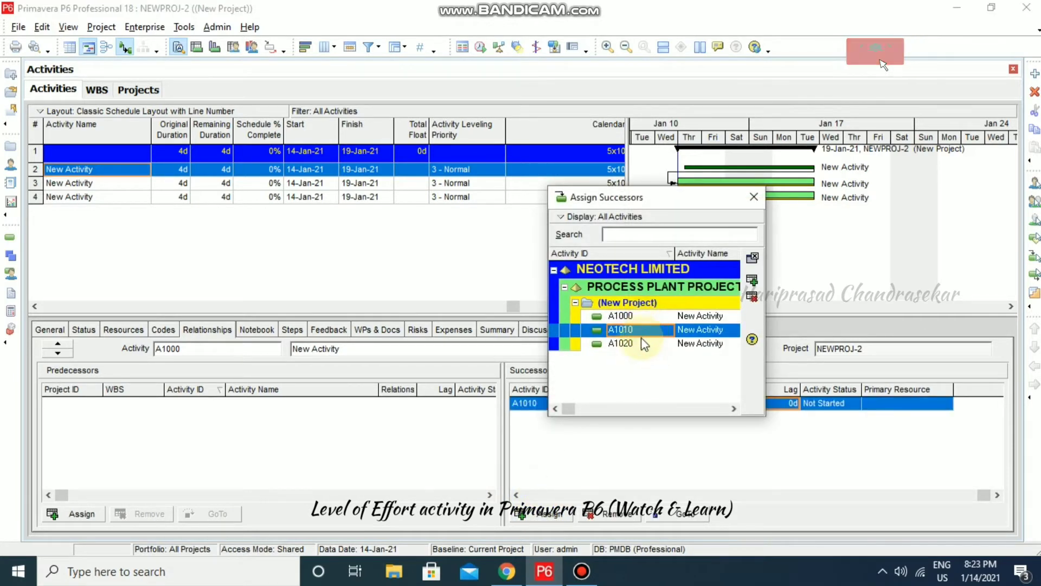
{"action": "double_click", "coordinate": [650, 340]}
{"action": "left_click", "coordinate": [753, 197]}
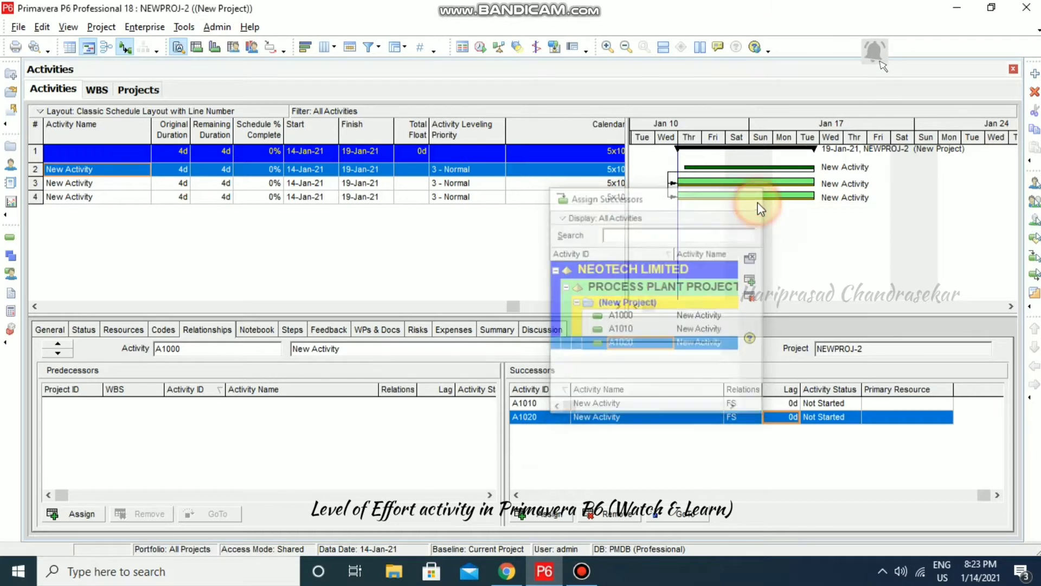
Set A1000's successor relationship types to SS for A1010 and FF for A1020
{"action": "left_click", "coordinate": [548, 402]}
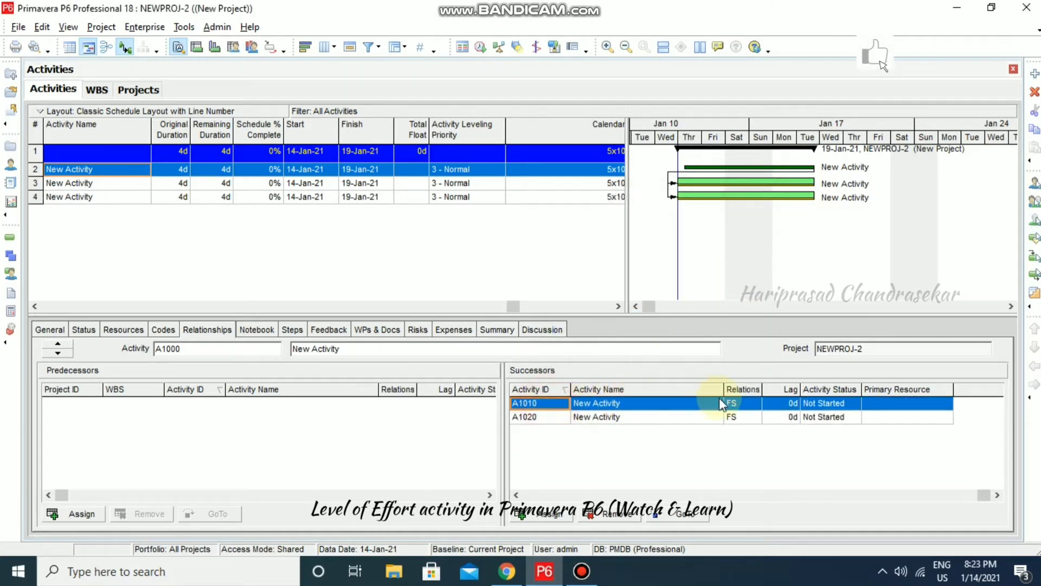
{"action": "left_click", "coordinate": [756, 406]}
{"action": "left_click", "coordinate": [756, 405]}
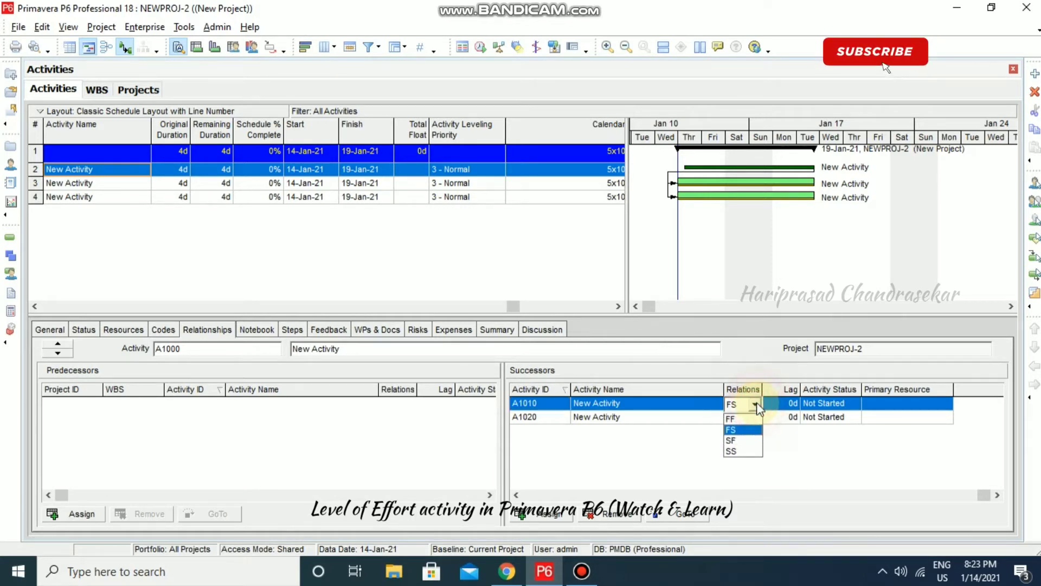
{"action": "left_click", "coordinate": [746, 450]}
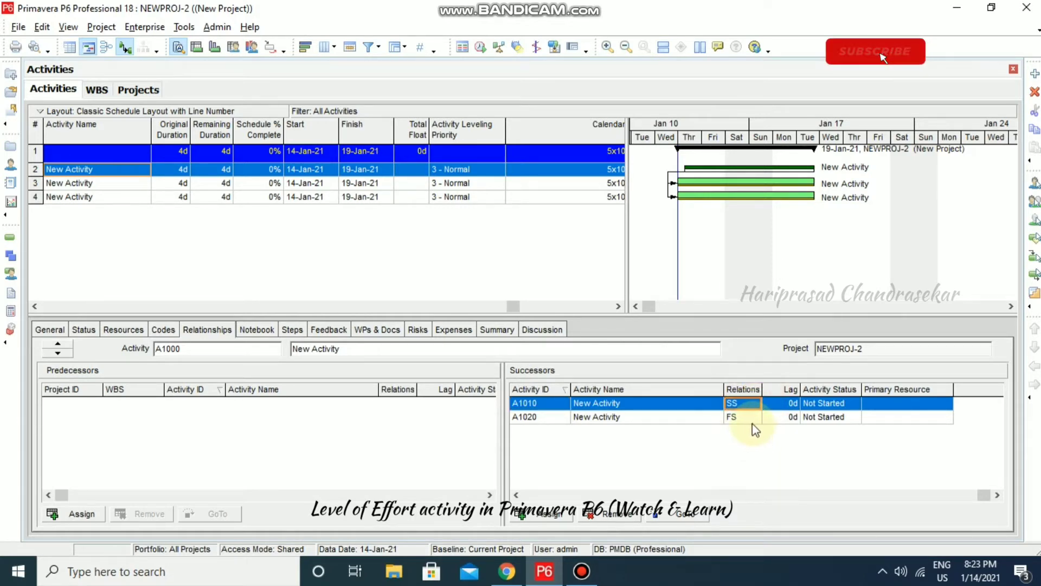
{"action": "left_click", "coordinate": [753, 424]}
{"action": "left_click", "coordinate": [753, 423]}
{"action": "left_click", "coordinate": [754, 422]}
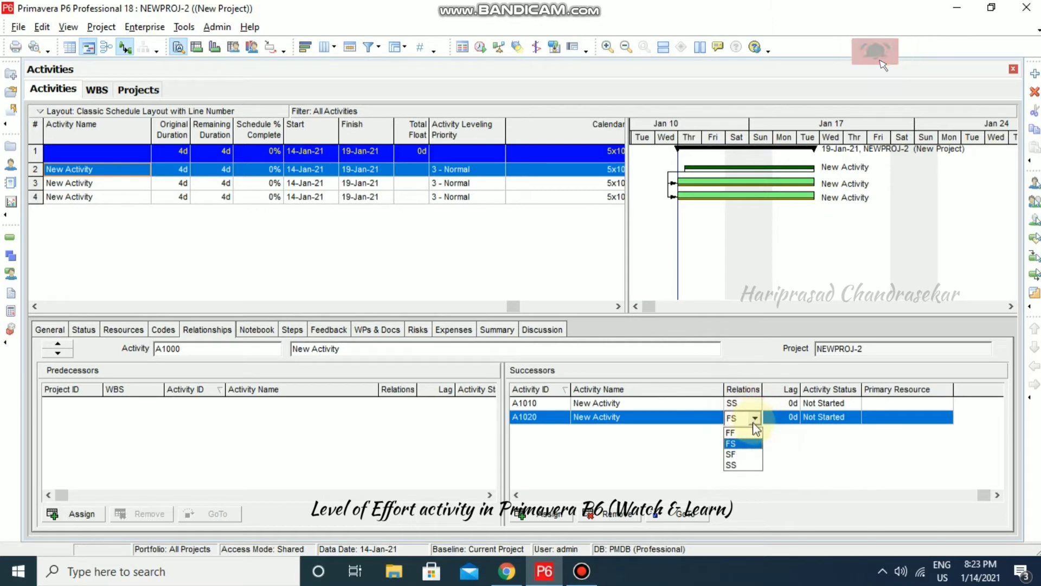
{"action": "left_click", "coordinate": [744, 433]}
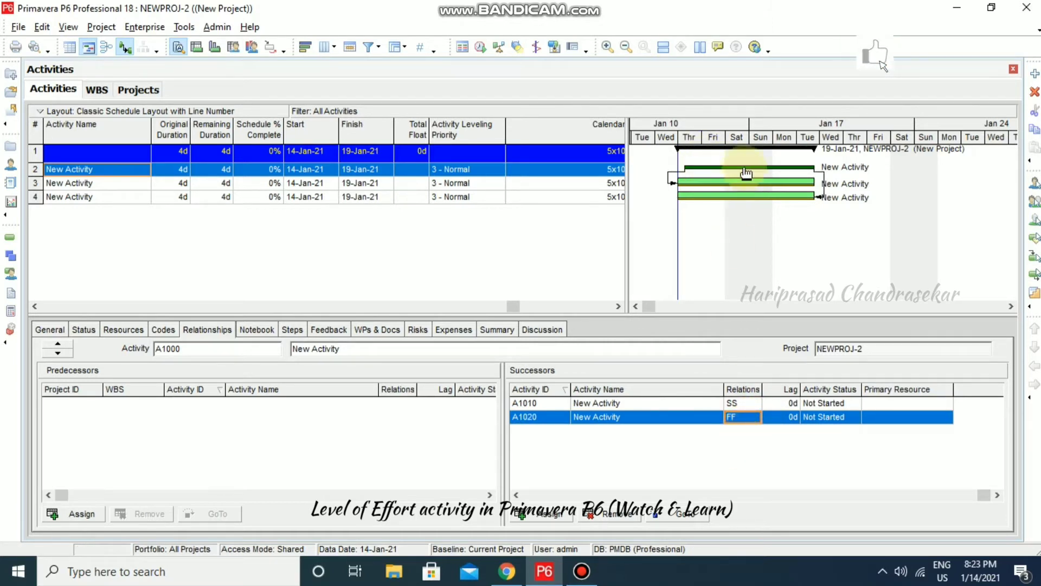
Assign activity A1020 as a successor of activity A1010
{"action": "left_click", "coordinate": [84, 183]}
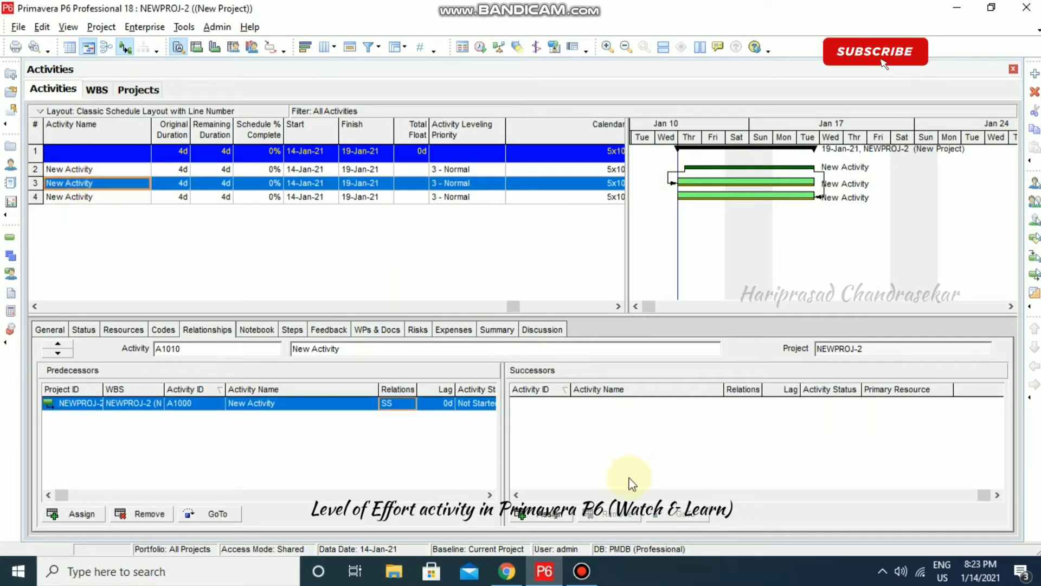
{"action": "left_click", "coordinate": [552, 513]}
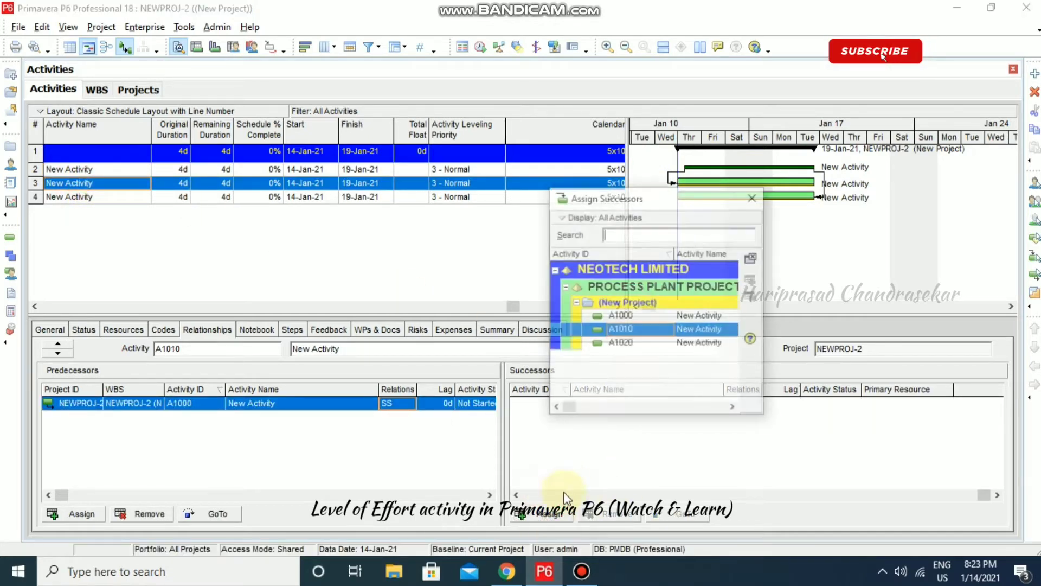
{"action": "double_click", "coordinate": [641, 342]}
{"action": "left_click", "coordinate": [753, 197]}
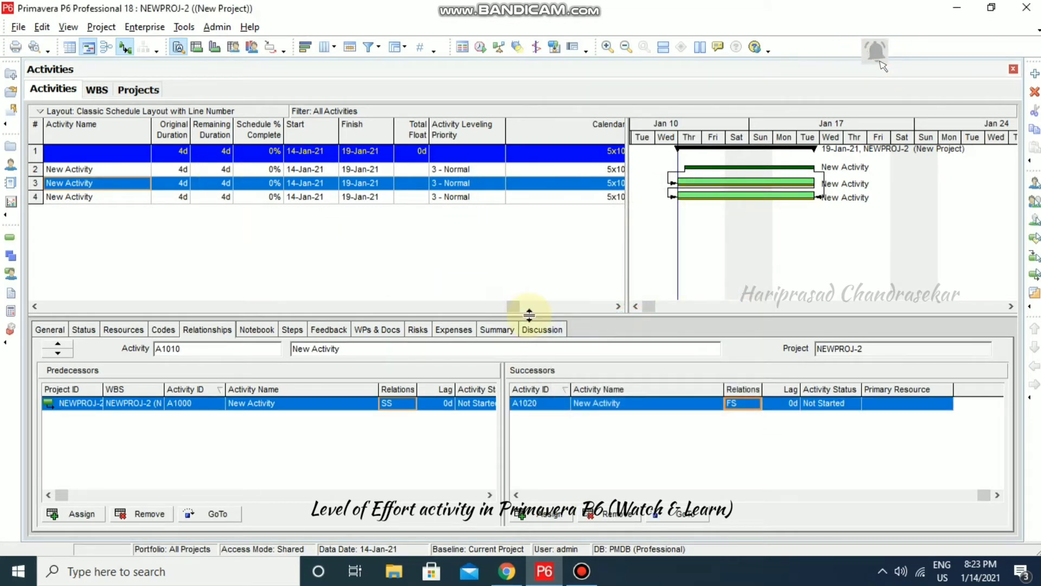
Set the original duration to 8 days for activity A1010 and 6 days for activity A1020
{"action": "left_click_drag", "start_coordinate": [514, 307], "coordinate": [256, 297]}
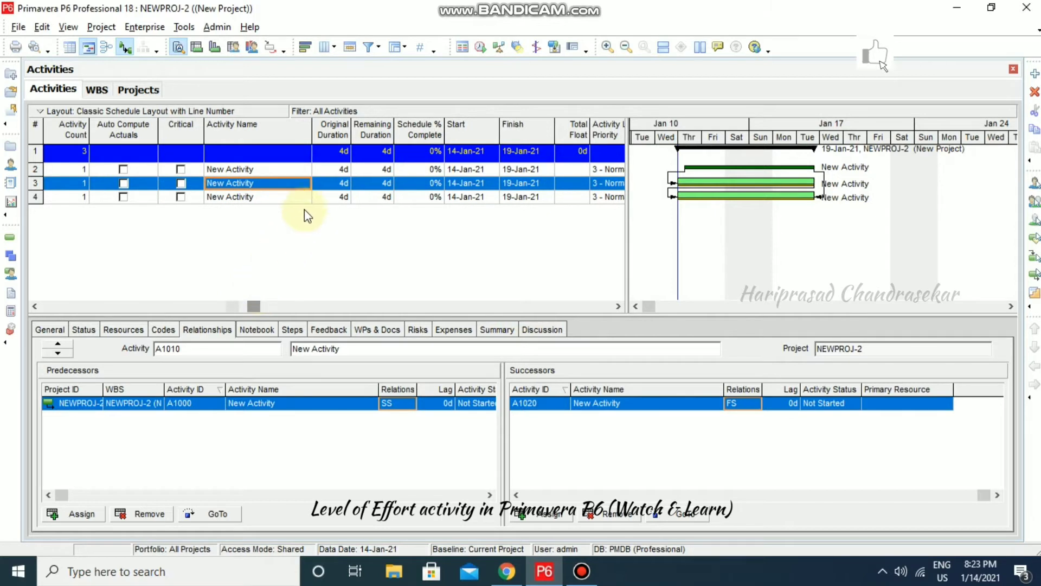
{"action": "left_click", "coordinate": [334, 184]}
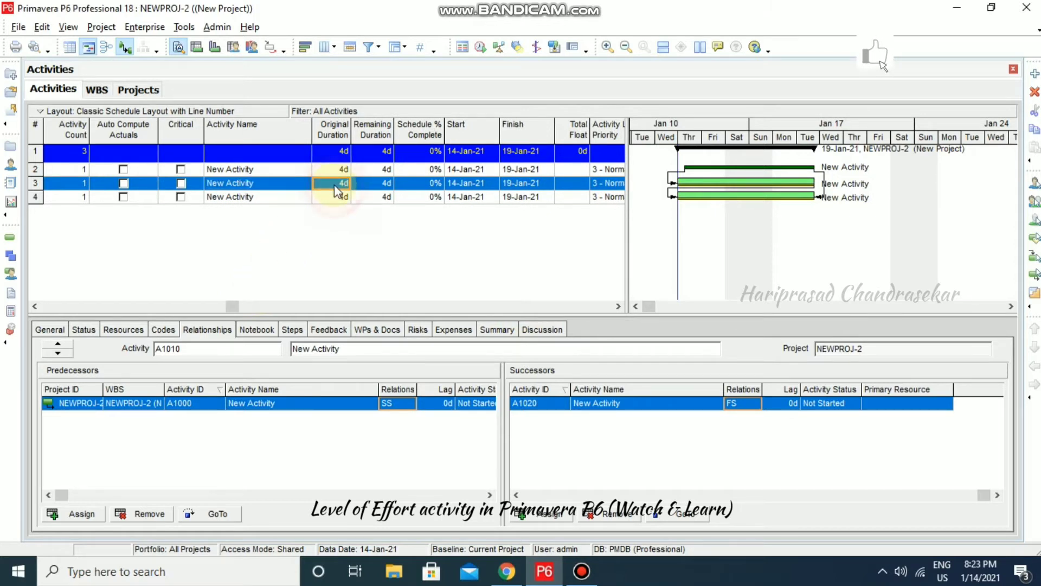
{"action": "type", "text": "8"}
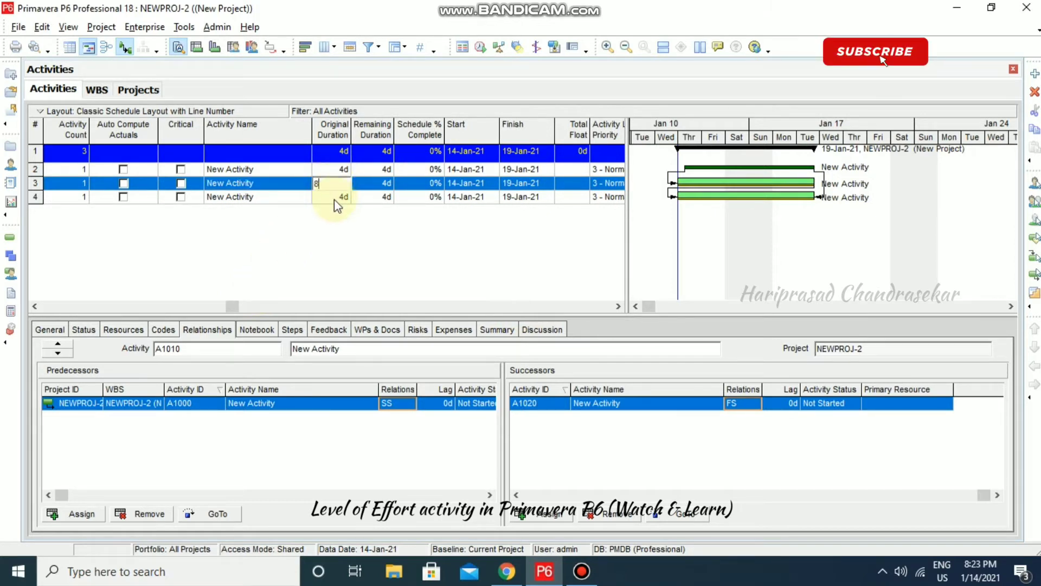
{"action": "left_click", "coordinate": [334, 198]}
{"action": "type", "text": "6"}
{"action": "left_click", "coordinate": [334, 218]}
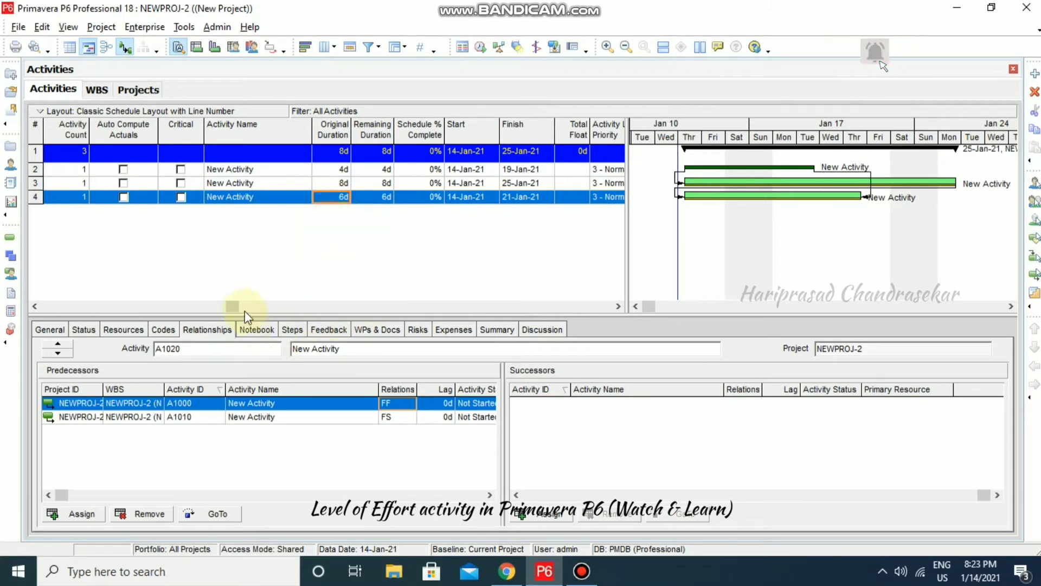
{"action": "left_click_drag", "start_coordinate": [232, 307], "coordinate": [19, 308]}
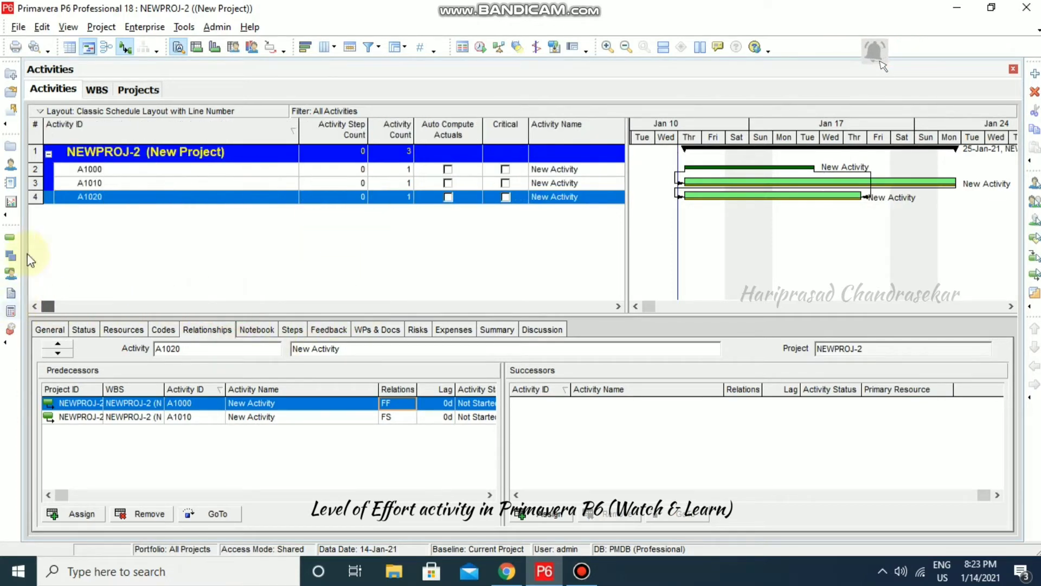
{"action": "left_click", "coordinate": [89, 170]}
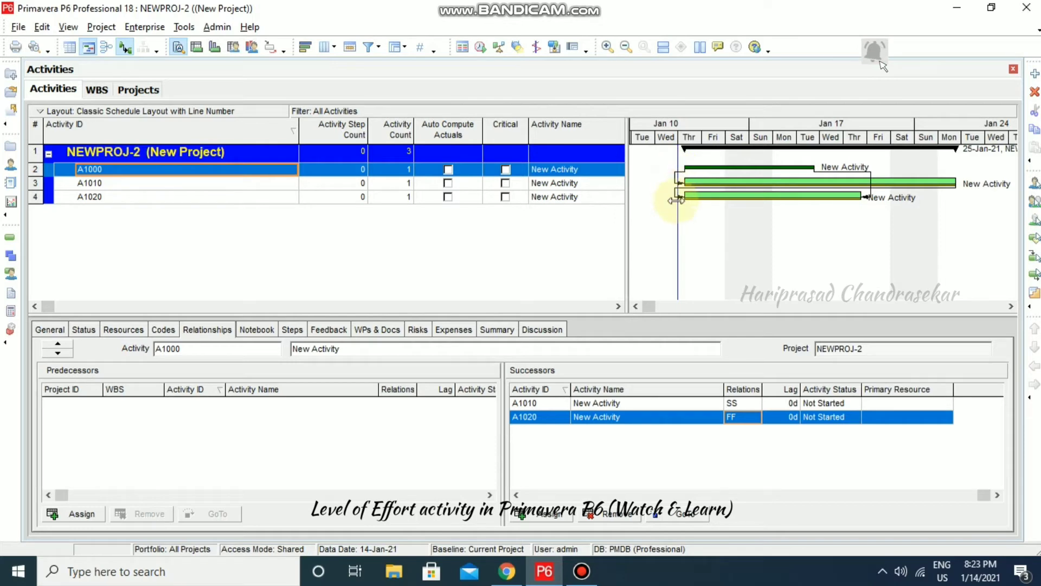
{"action": "left_click", "coordinate": [480, 49]}
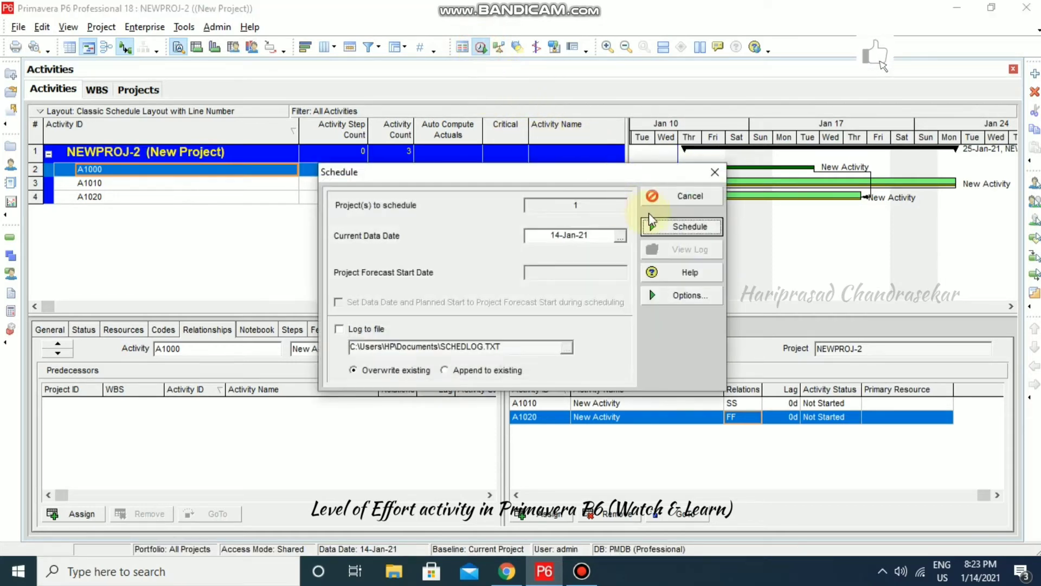
{"action": "left_click_drag", "start_coordinate": [569, 179], "coordinate": [826, 281]}
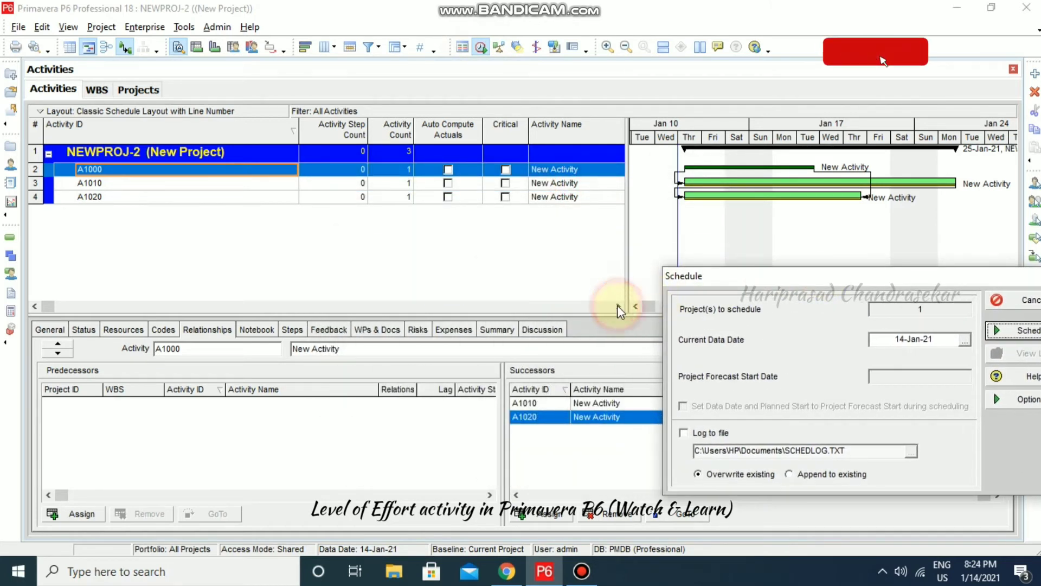
{"action": "left_click", "coordinate": [1028, 326]}
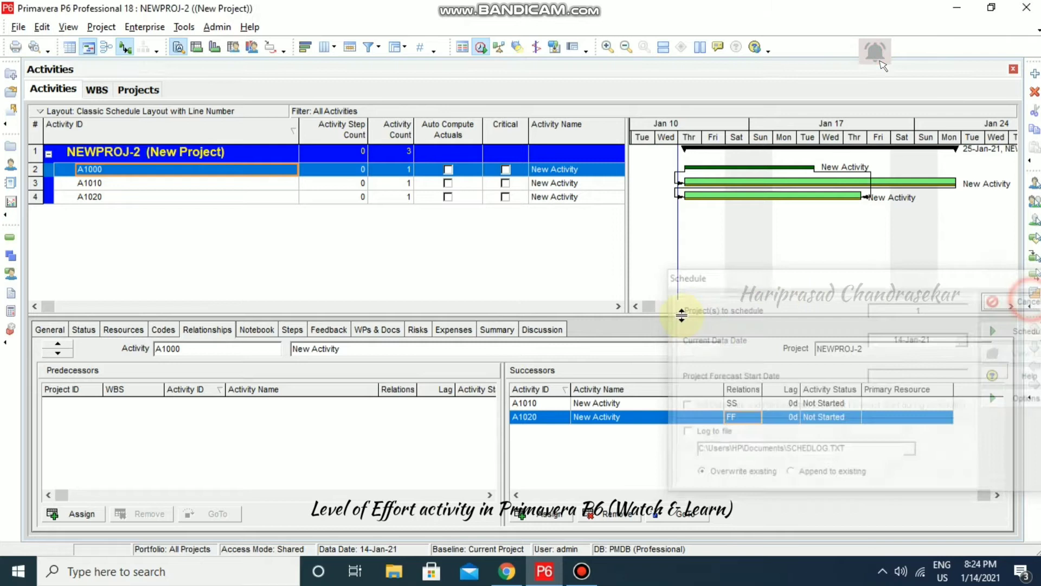
Schedule the project with the data date 14-Jan-21 and review the activity bars on the Gantt chart
{"action": "left_click", "coordinate": [618, 306]}
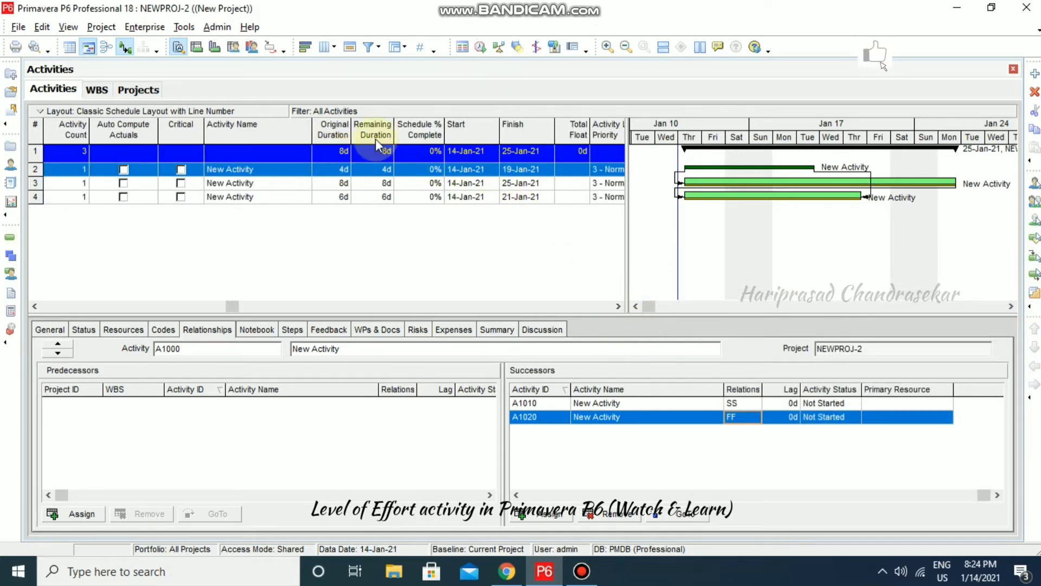
{"action": "left_click", "coordinate": [481, 48]}
{"action": "left_click", "coordinate": [682, 228]}
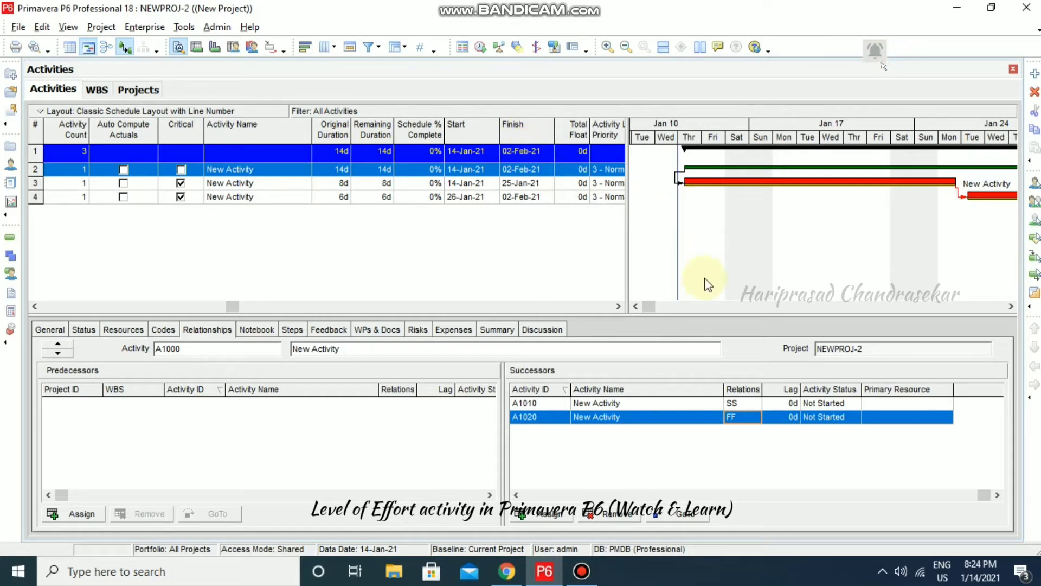
{"action": "left_click", "coordinate": [1010, 311]}
{"action": "left_click", "coordinate": [1010, 311]}
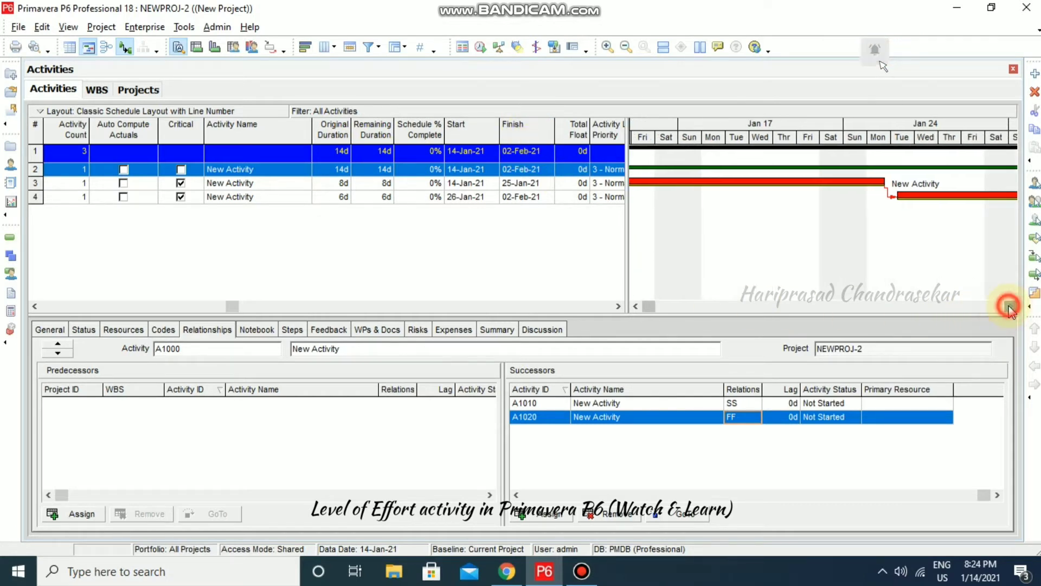
{"action": "left_click", "coordinate": [1010, 310]}
{"action": "left_click", "coordinate": [1010, 311]}
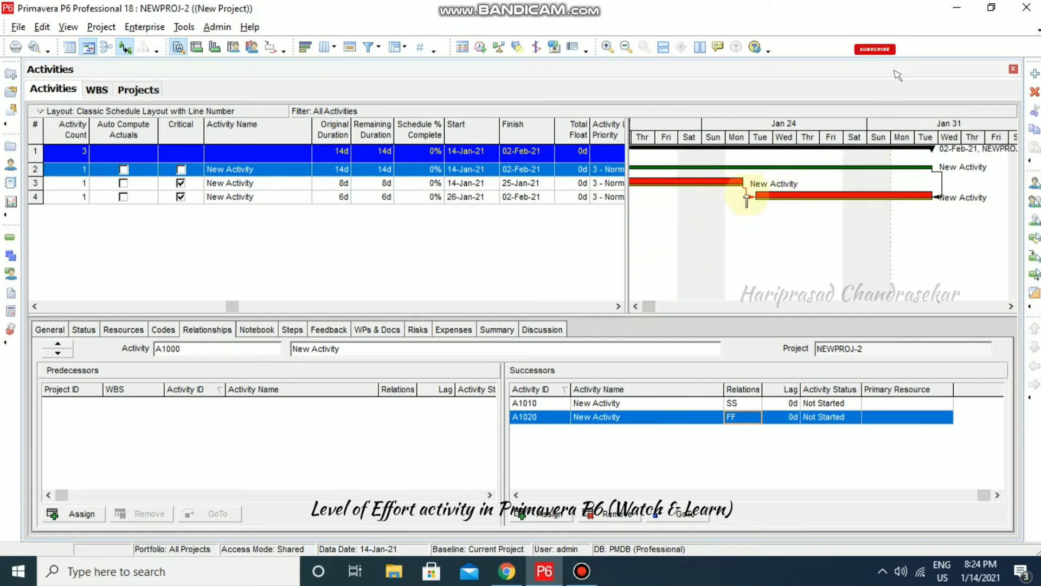
{"action": "left_click_drag", "start_coordinate": [657, 309], "coordinate": [649, 305]}
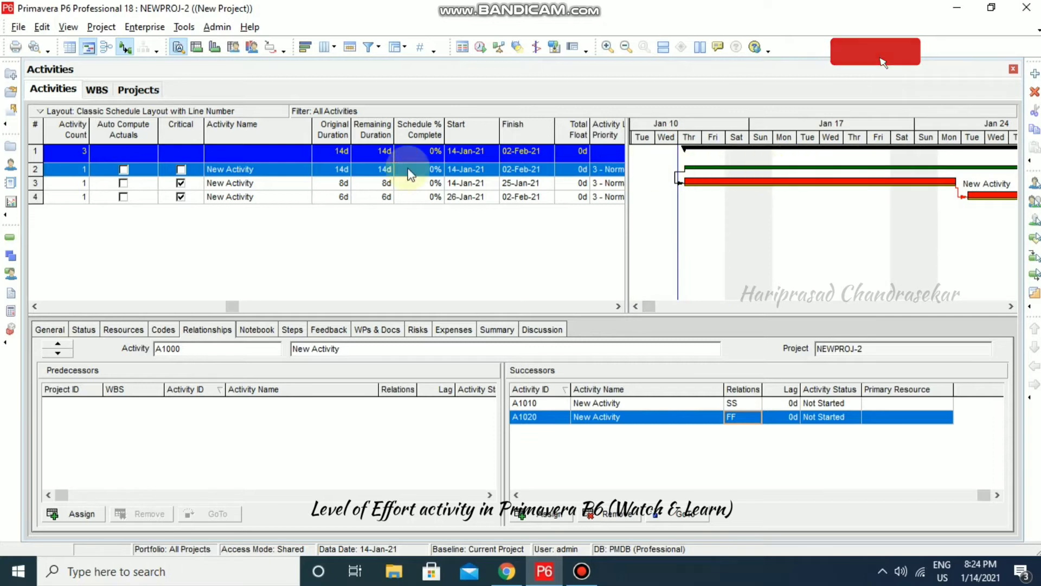
Try to override the original duration of Level of Effort activity A1000 with 1881 days, and reschedule the project
{"action": "left_click", "coordinate": [342, 172]}
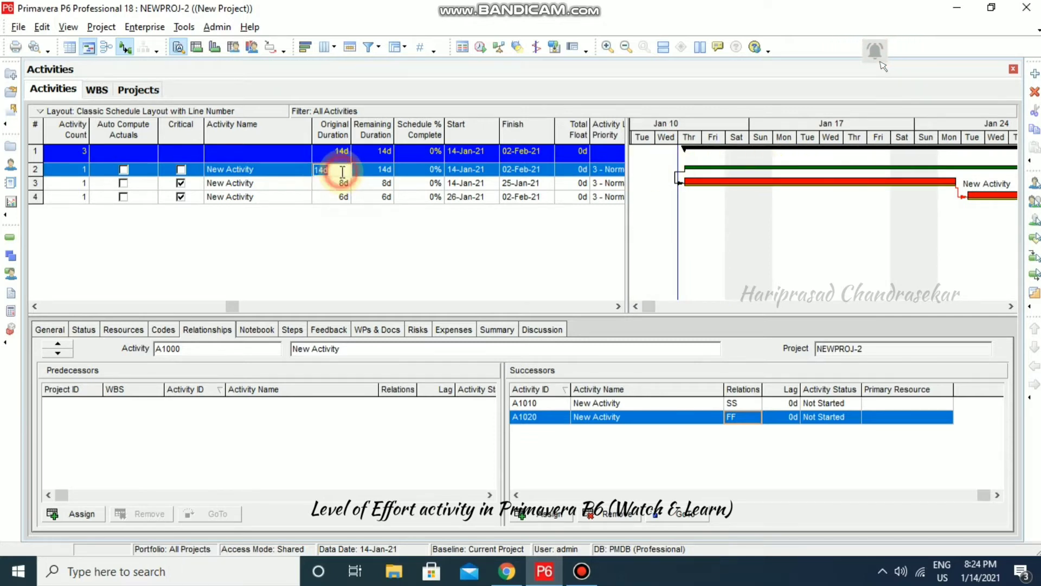
{"action": "type", "text": "1881"}
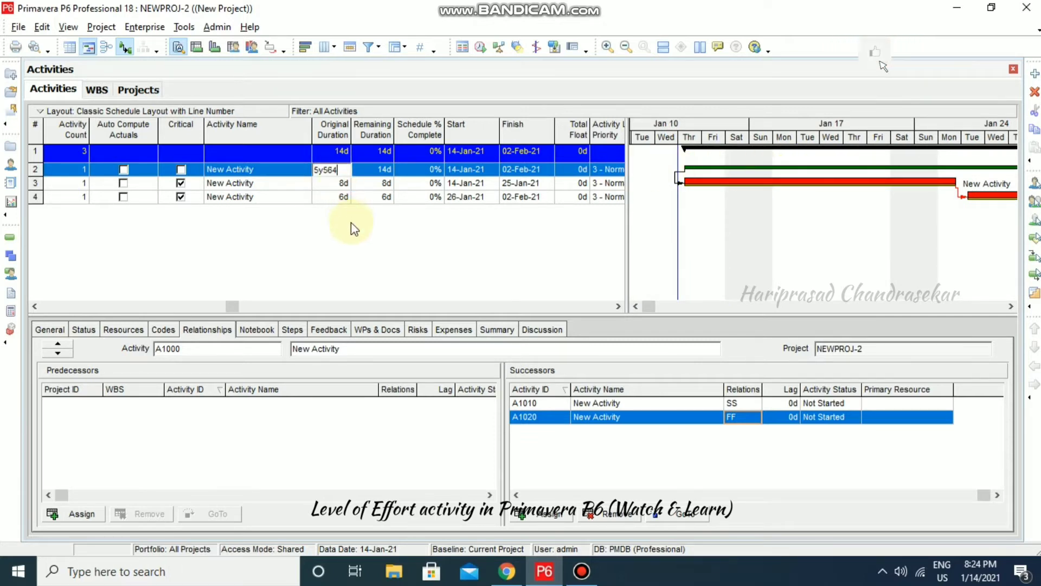
{"action": "key", "text": "Return"}
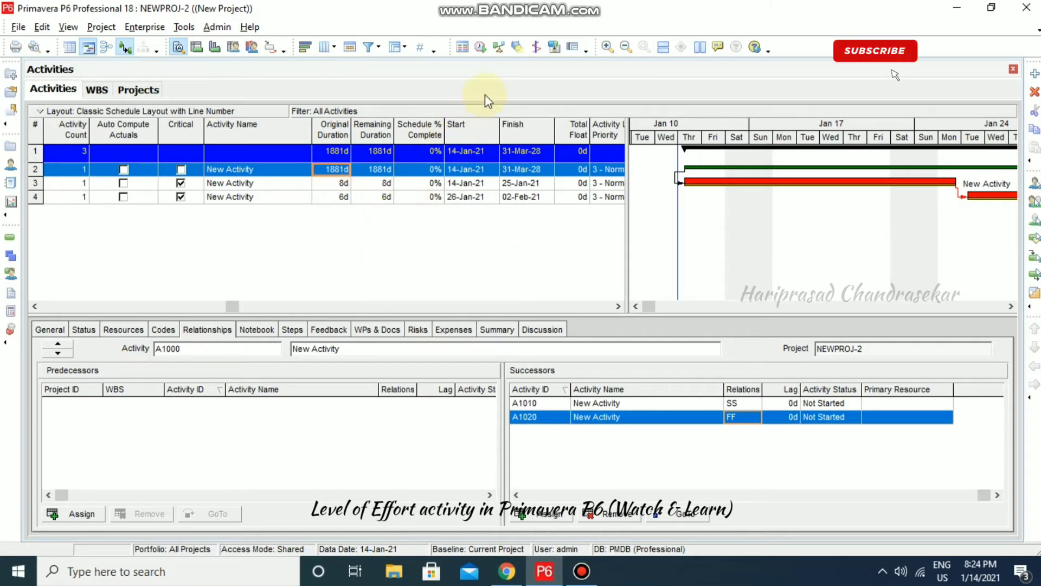
{"action": "left_click", "coordinate": [481, 47]}
{"action": "left_click", "coordinate": [691, 229]}
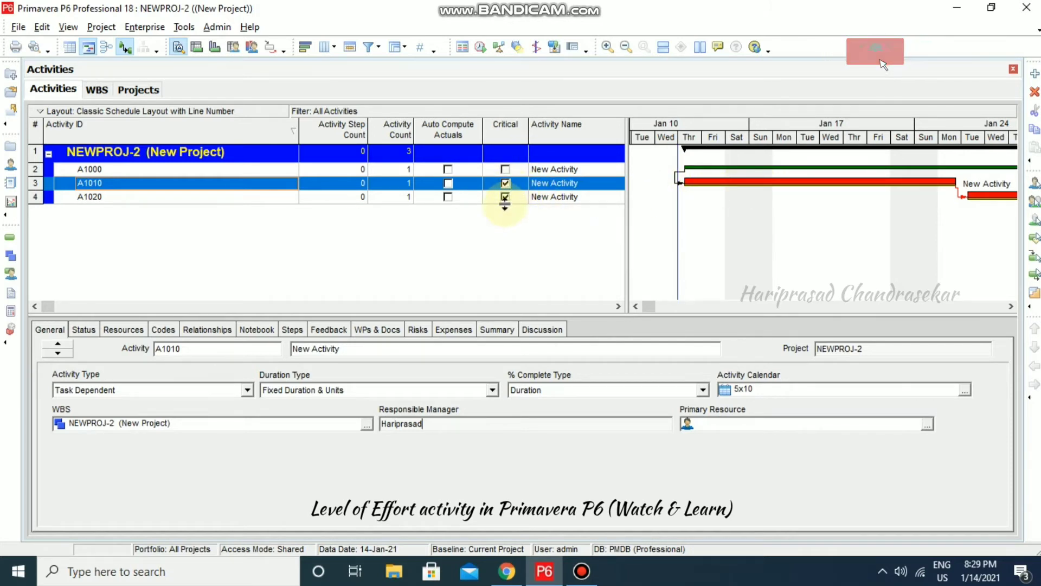
Display activity A1000's duration, date and float columns together with its predecessor and successor relationships
{"action": "left_click", "coordinate": [269, 172]}
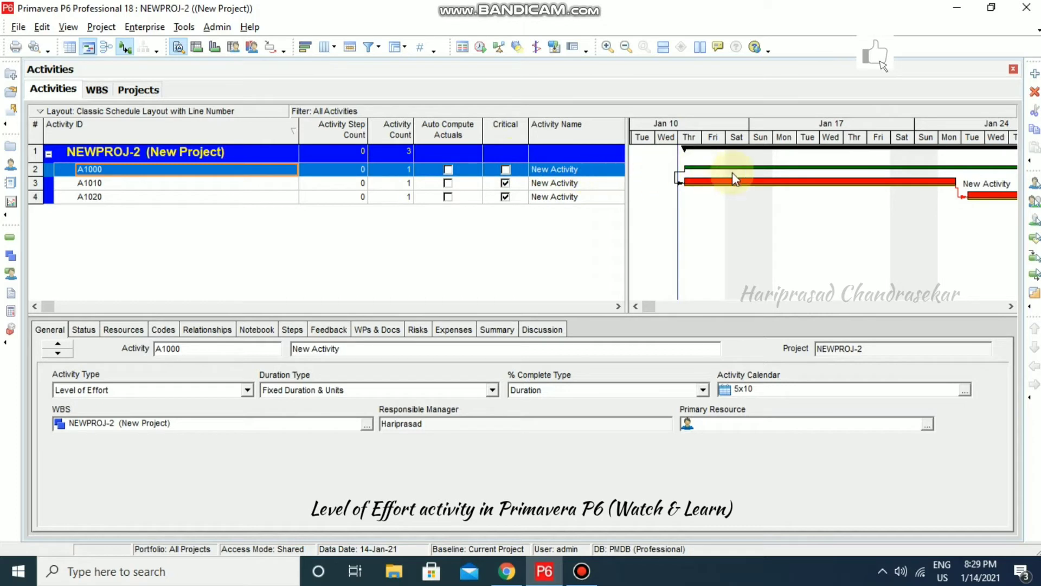
{"action": "left_click", "coordinate": [1010, 307]}
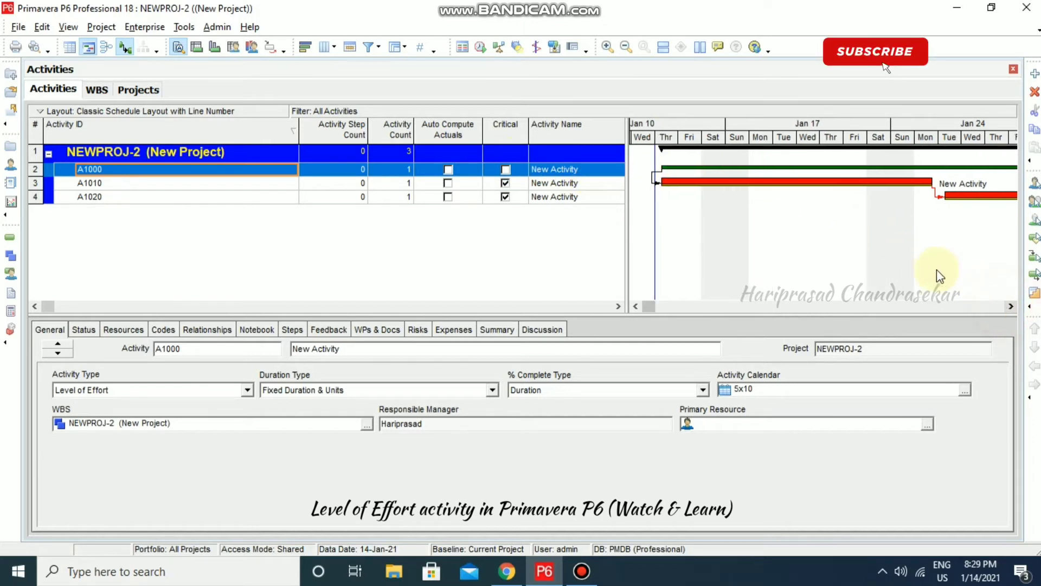
{"action": "left_click", "coordinate": [618, 307]}
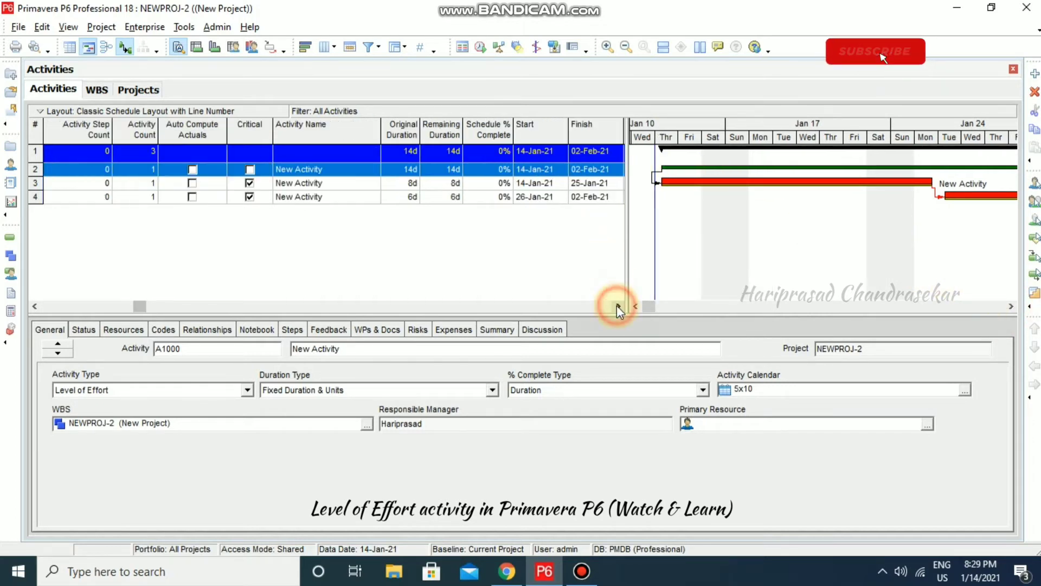
{"action": "left_click", "coordinate": [617, 306]}
{"action": "left_click", "coordinate": [618, 306]}
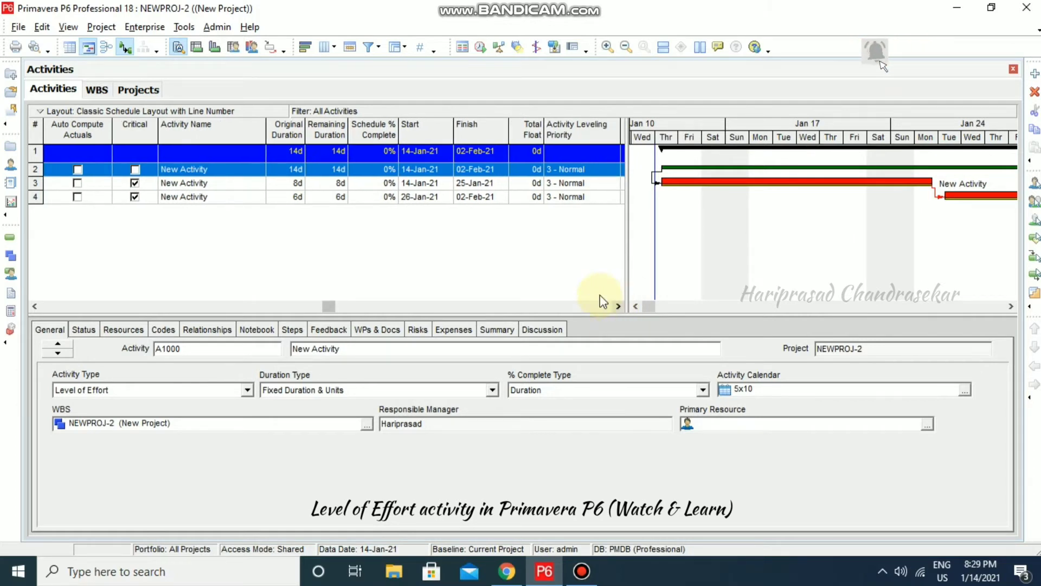
{"action": "left_click", "coordinate": [208, 329]}
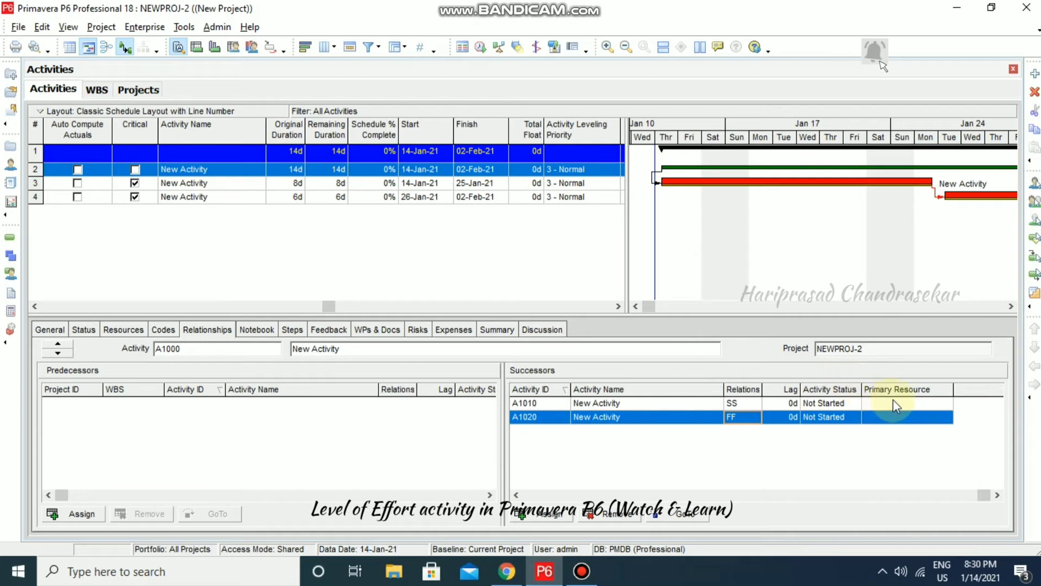
Set a 2-day lag on A1000's SS relationship to successor A1010 and reschedule the project
{"action": "left_click", "coordinate": [792, 406]}
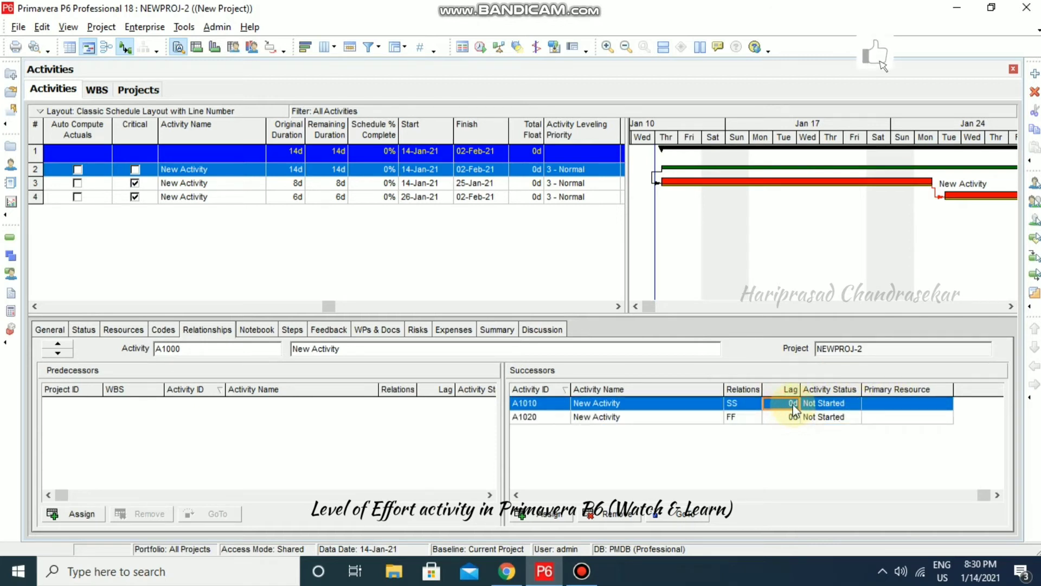
{"action": "type", "text": "2"}
{"action": "key", "text": "Return"}
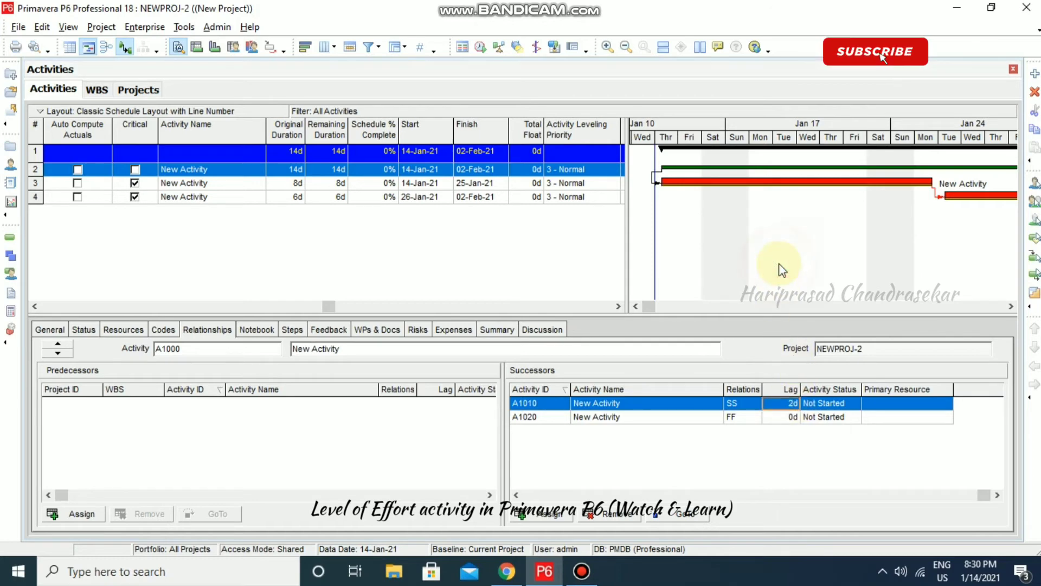
{"action": "left_click", "coordinate": [480, 47]}
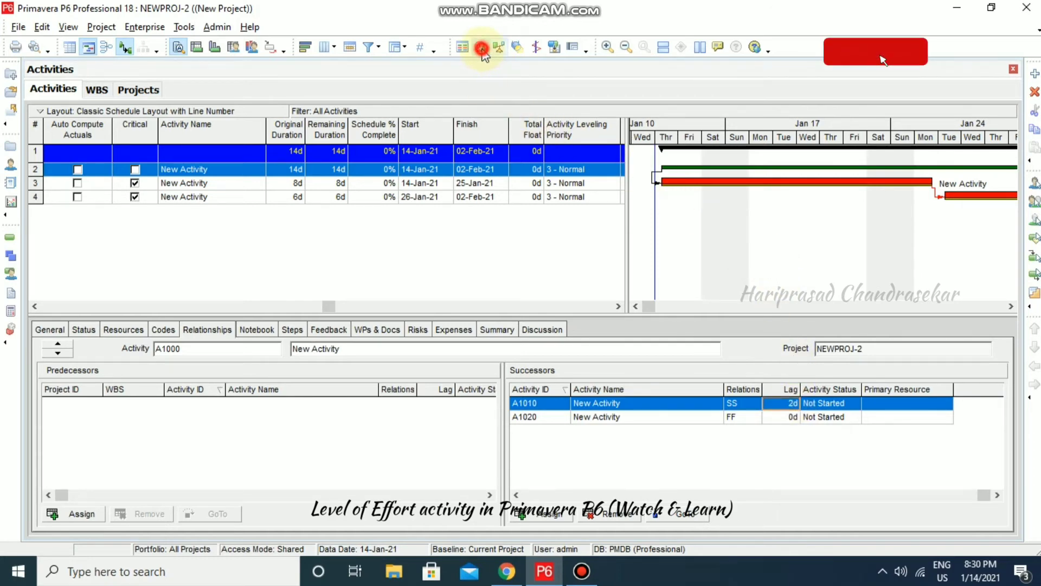
{"action": "left_click", "coordinate": [691, 229]}
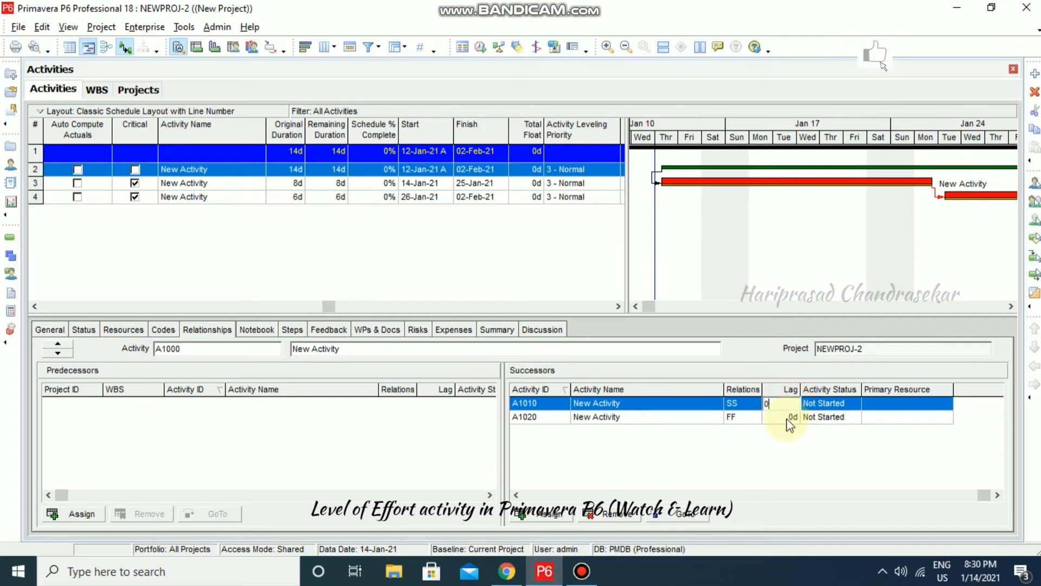
Set A1000's successor lags to 0 days for A1010 and 5 days for A1020, and reschedule the project
{"action": "left_click", "coordinate": [790, 416]}
{"action": "left_click", "coordinate": [790, 418]}
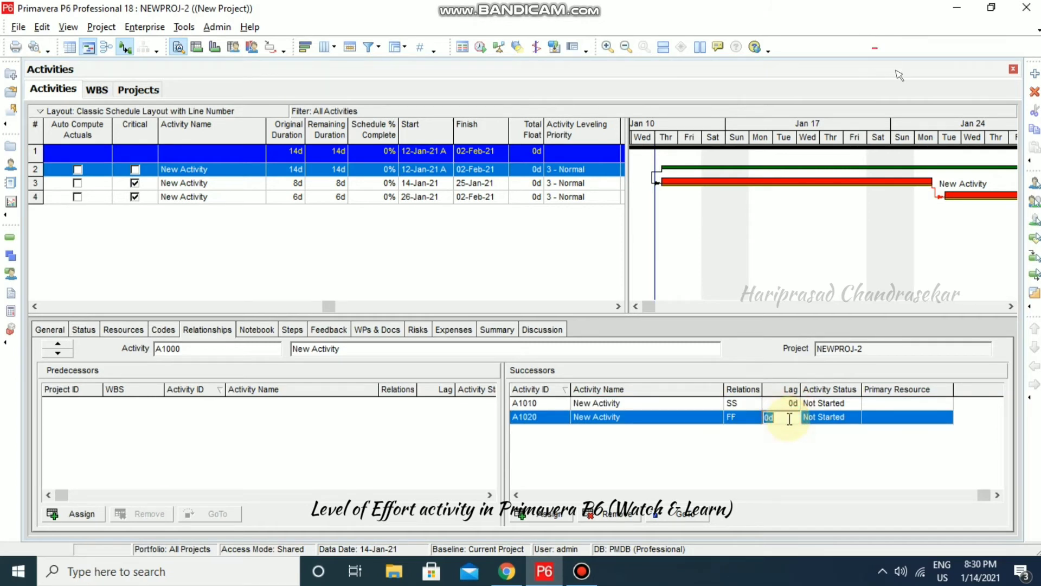
{"action": "type", "text": "5"}
{"action": "left_click", "coordinate": [781, 264]}
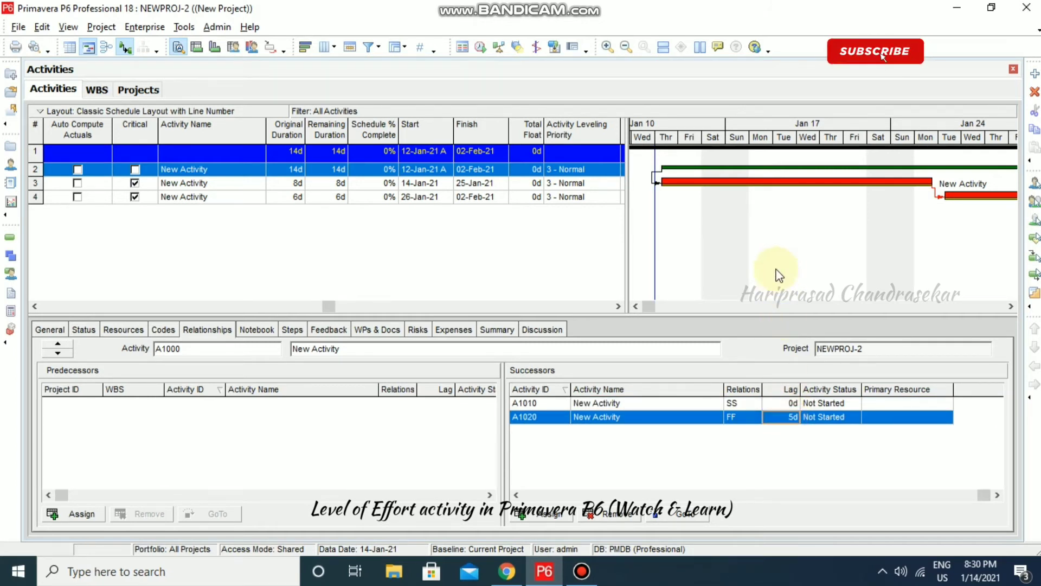
{"action": "left_click", "coordinate": [479, 47]}
{"action": "left_click", "coordinate": [681, 226]}
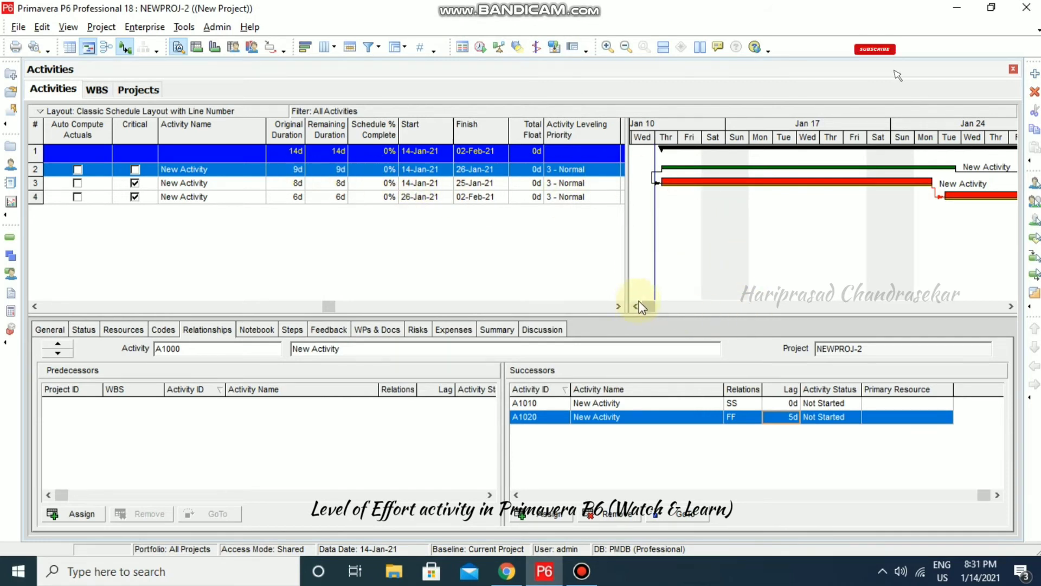
{"action": "left_click", "coordinate": [1010, 307]}
{"action": "left_click", "coordinate": [1009, 308]}
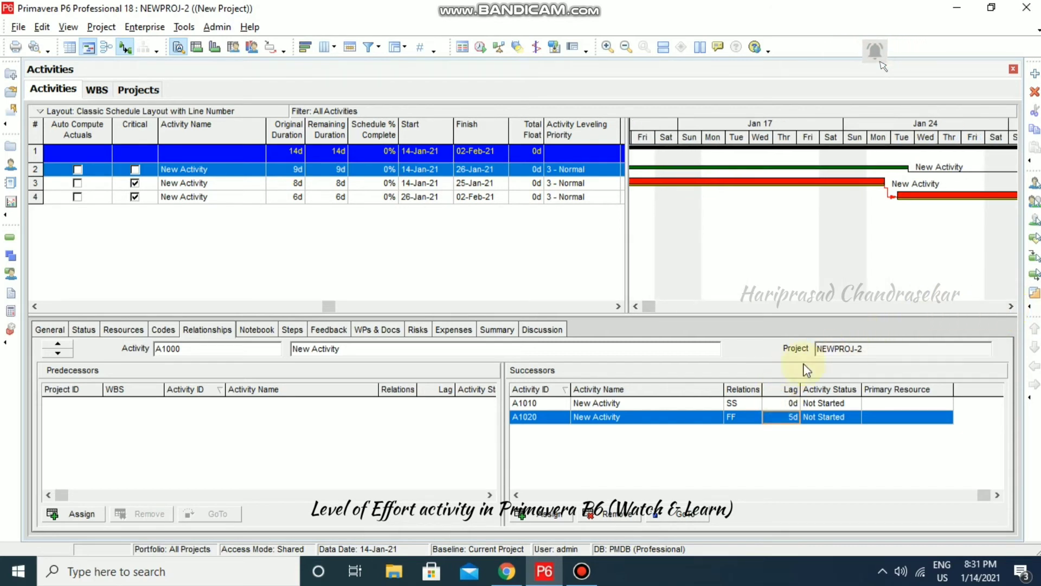
{"action": "left_click", "coordinate": [1010, 307]}
{"action": "left_click", "coordinate": [1010, 307]}
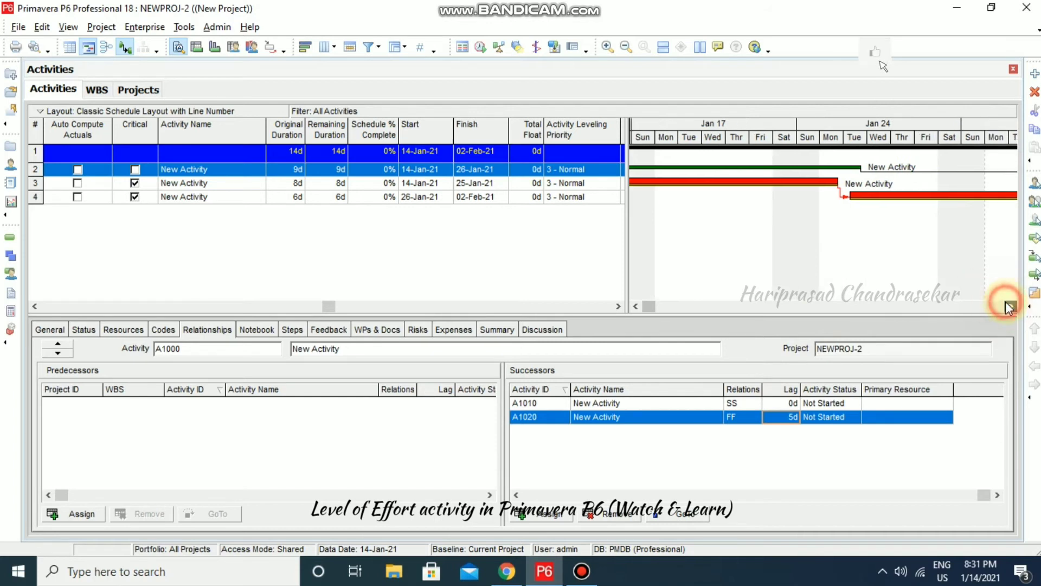
{"action": "left_click", "coordinate": [1010, 307]}
{"action": "left_click", "coordinate": [1010, 307]}
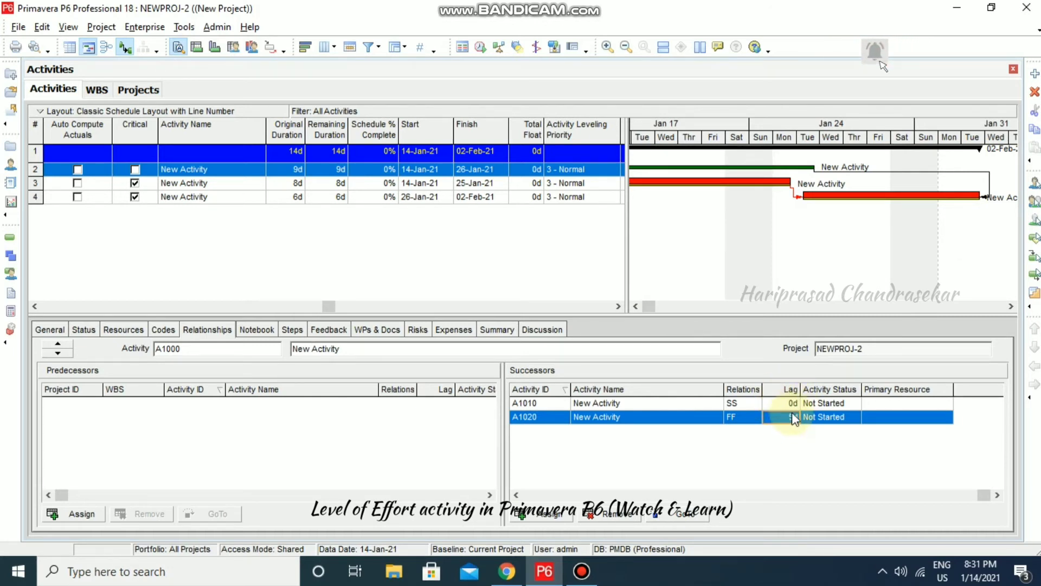
Set the lag of A1000's FF relationship to A1020 to -5 days, and reschedule the project
{"action": "left_click", "coordinate": [776, 418]}
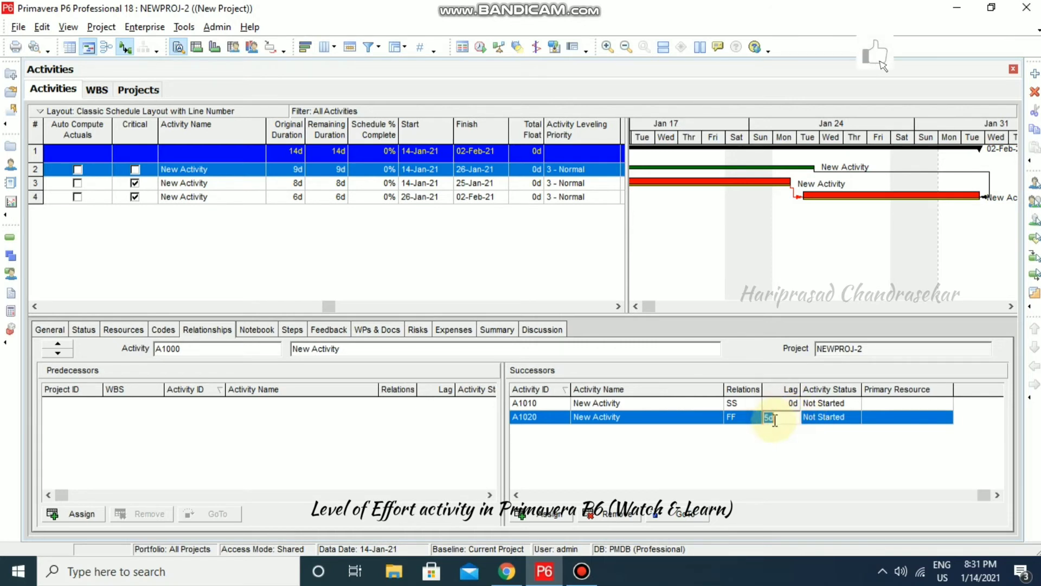
{"action": "left_click", "coordinate": [768, 418]}
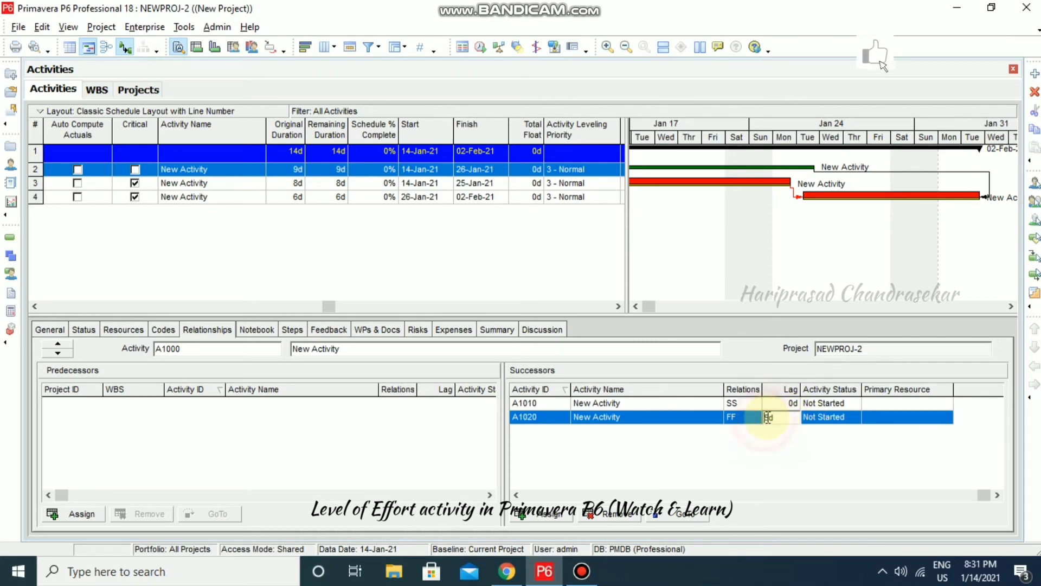
{"action": "type", "text": "-"}
{"action": "key", "text": "Return"}
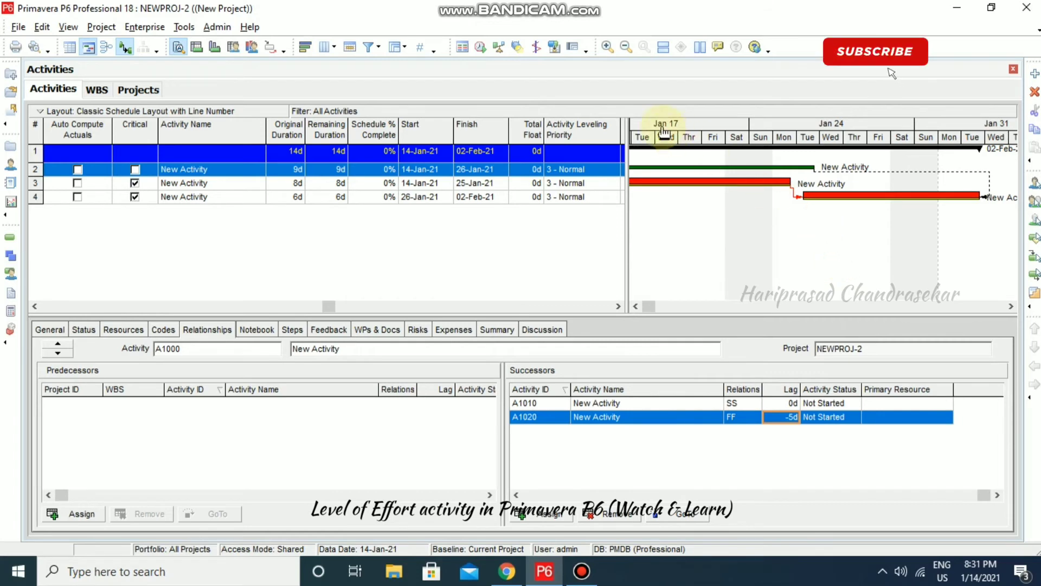
{"action": "left_click", "coordinate": [479, 48]}
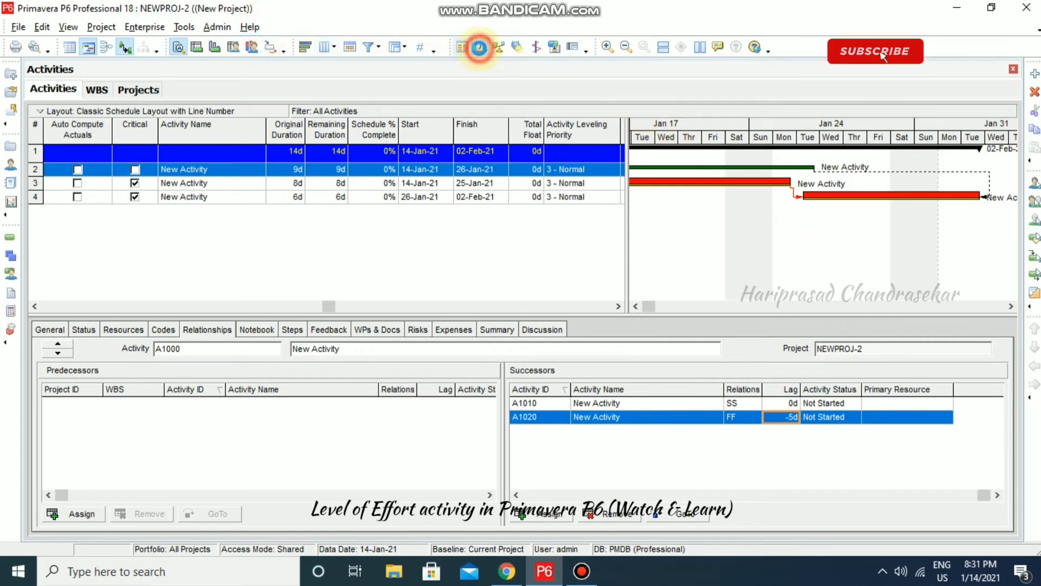
{"action": "left_click", "coordinate": [682, 228]}
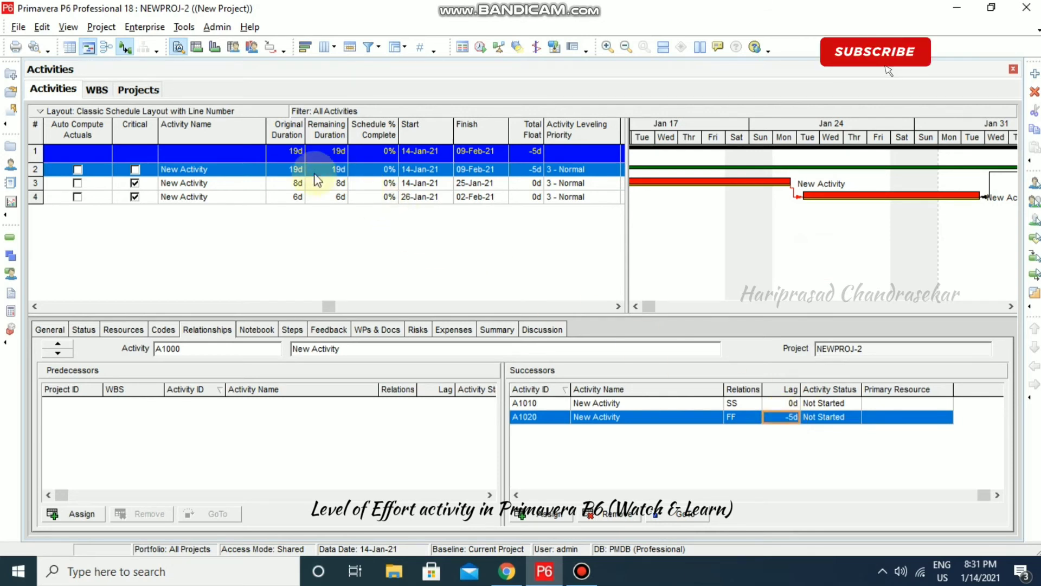
{"action": "left_click", "coordinate": [1010, 307]}
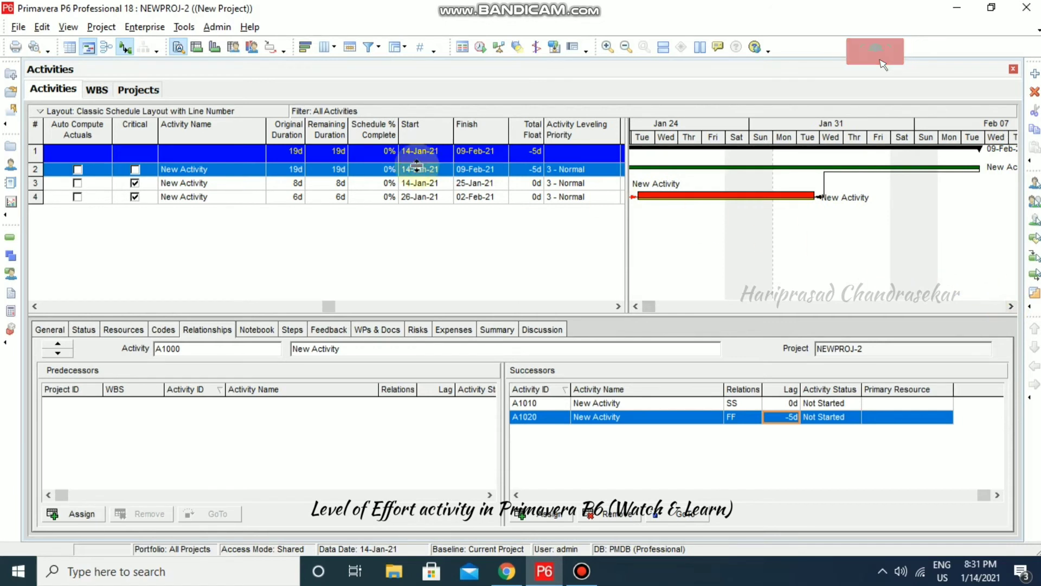
{"action": "left_click", "coordinate": [636, 306]}
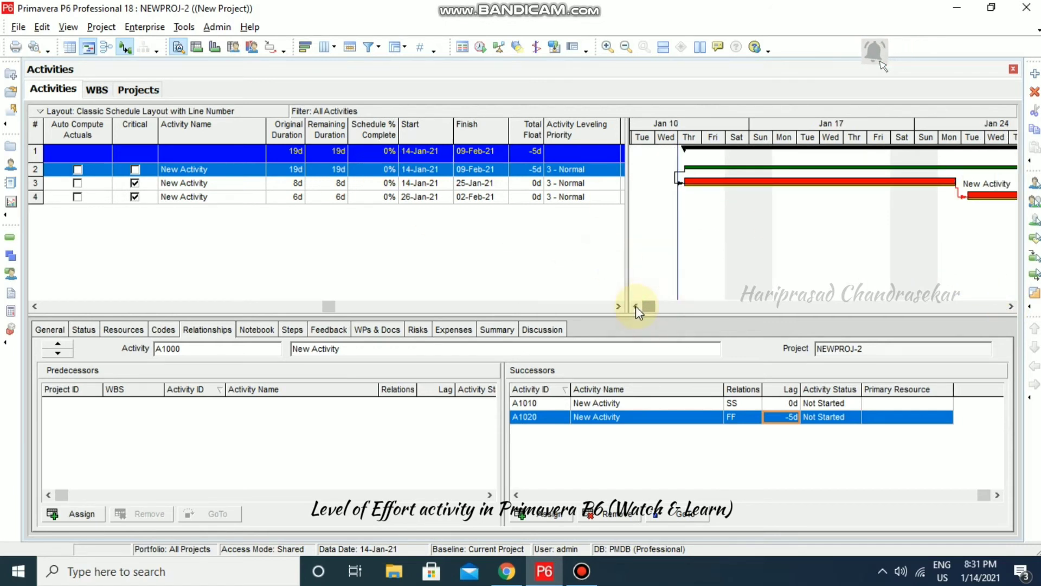
Review activity A1000's schedule columns, activity type settings, successor relationships, and status details covering duration, dates and constraints
{"action": "left_click_drag", "start_coordinate": [329, 305], "coordinate": [74, 295]}
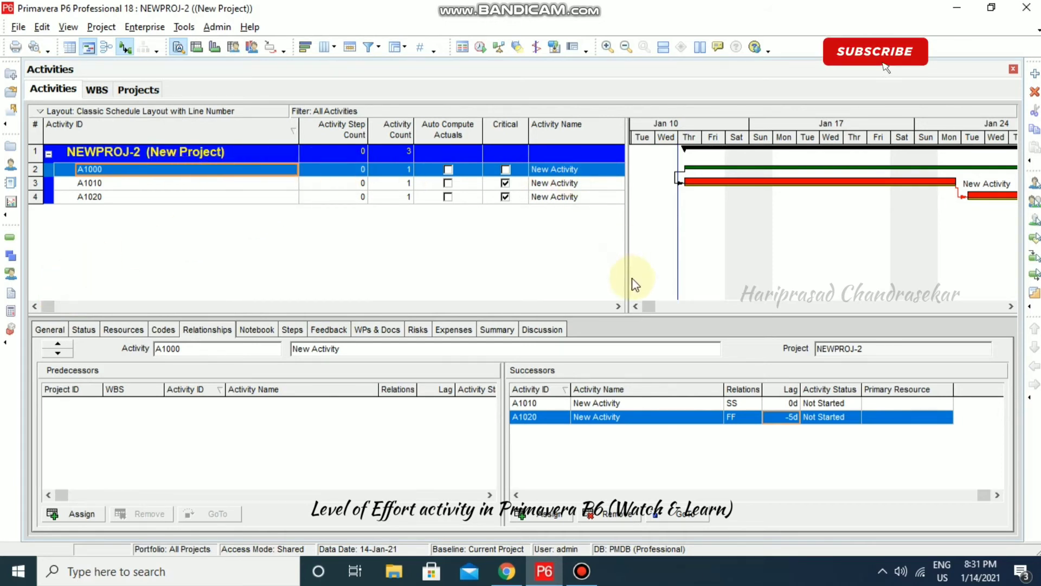
{"action": "left_click", "coordinate": [618, 306]}
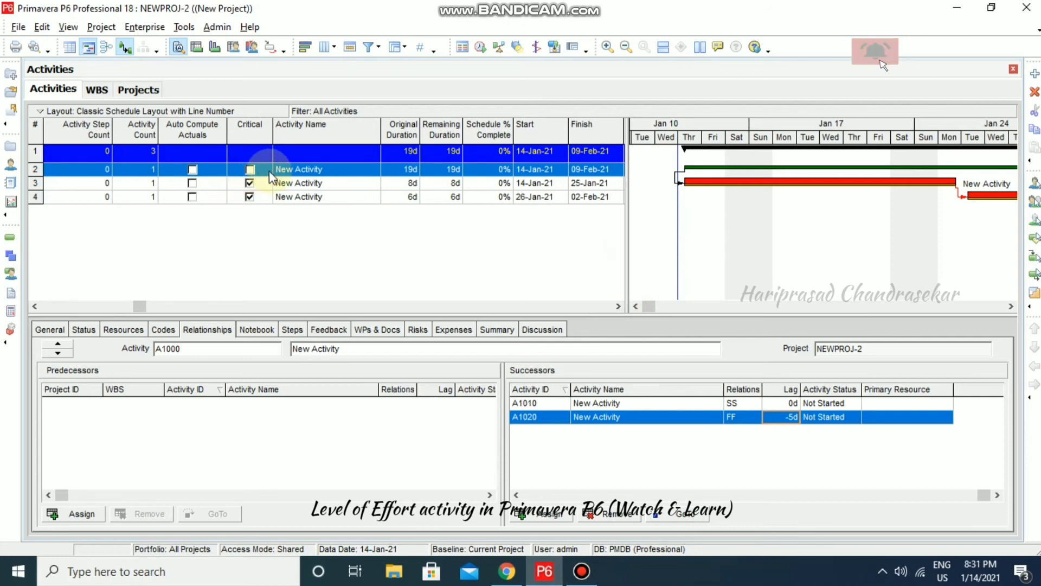
{"action": "left_click", "coordinate": [64, 327]}
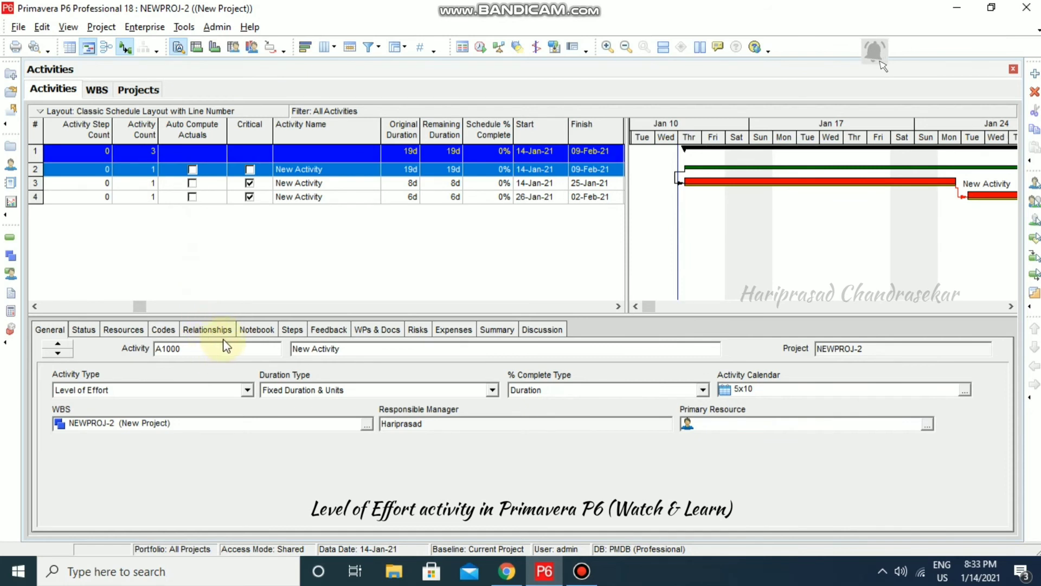
{"action": "left_click", "coordinate": [84, 329]}
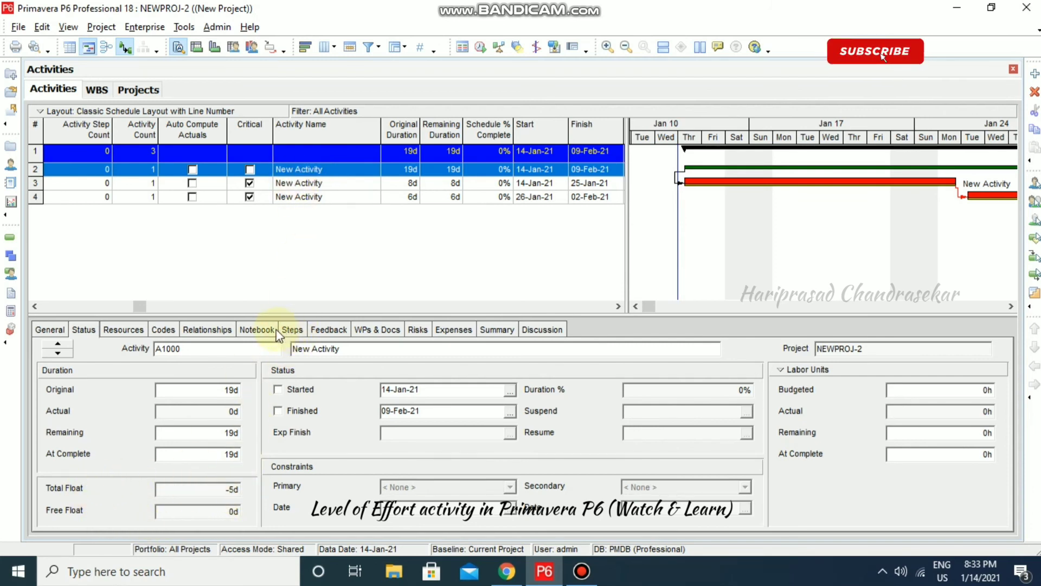
{"action": "left_click", "coordinate": [211, 329]}
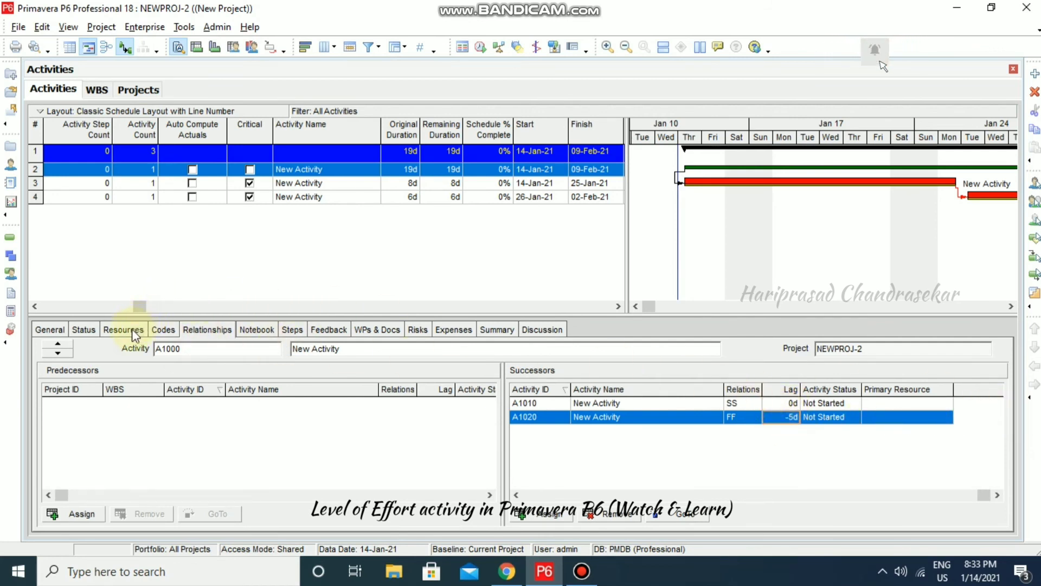
{"action": "left_click", "coordinate": [89, 331]}
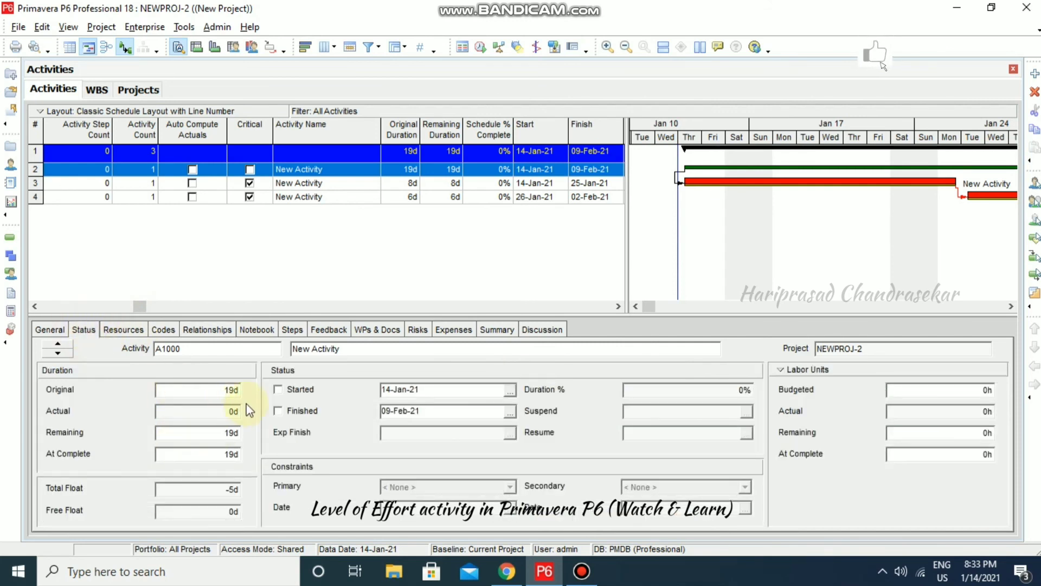